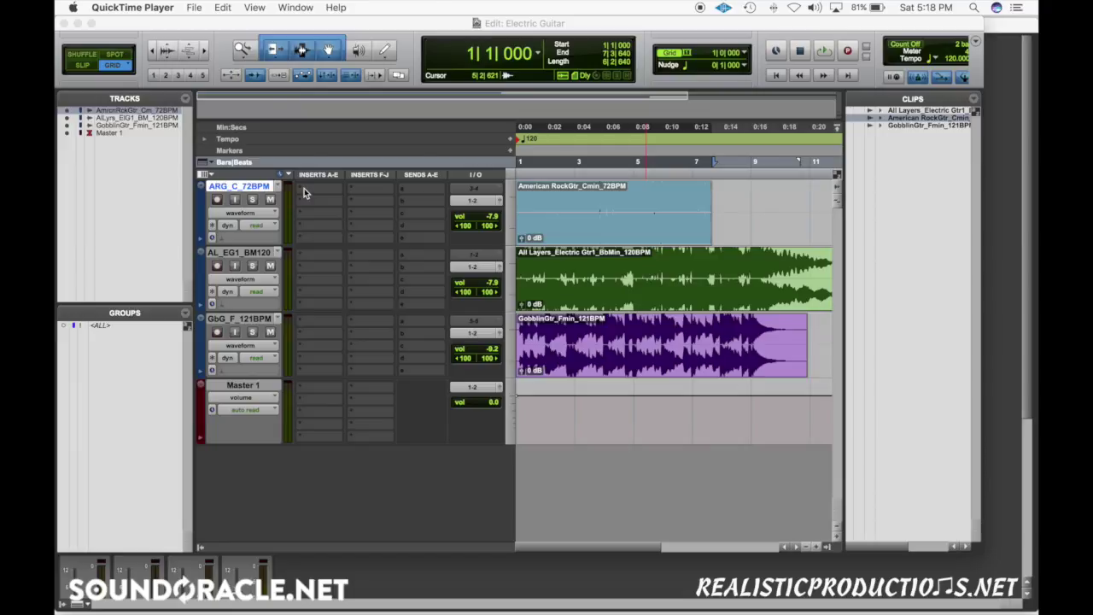
# Insert FabFilter Pro-Q 2 on insert slot A of the three guitar tracks
pyautogui.click(305, 192)
pyautogui.click(347, 214)
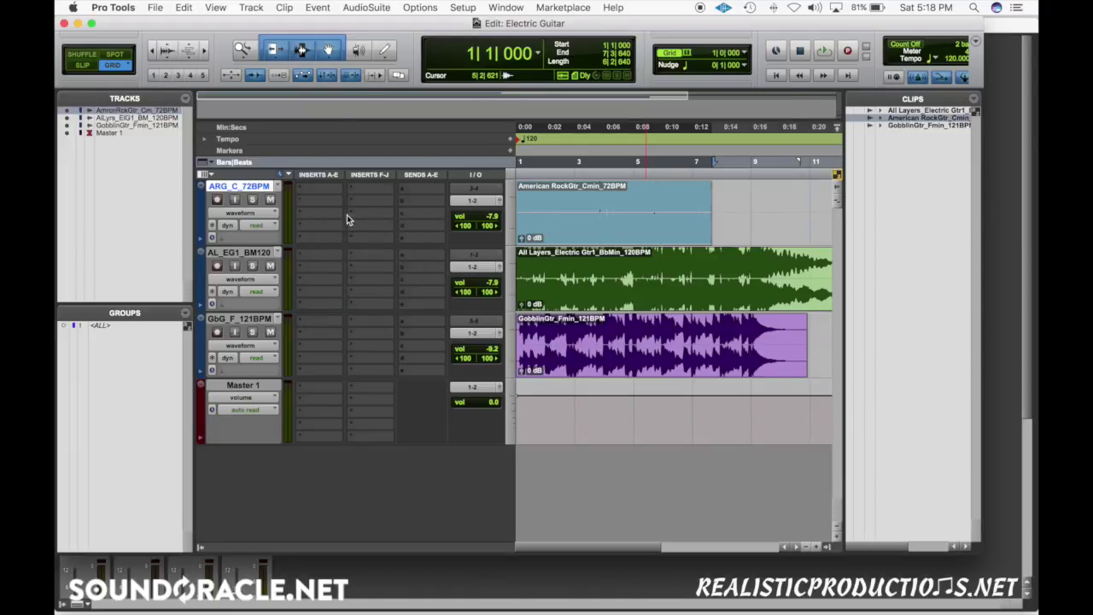
pyautogui.moveTo(286, 37); pyautogui.dragTo(448, 370)
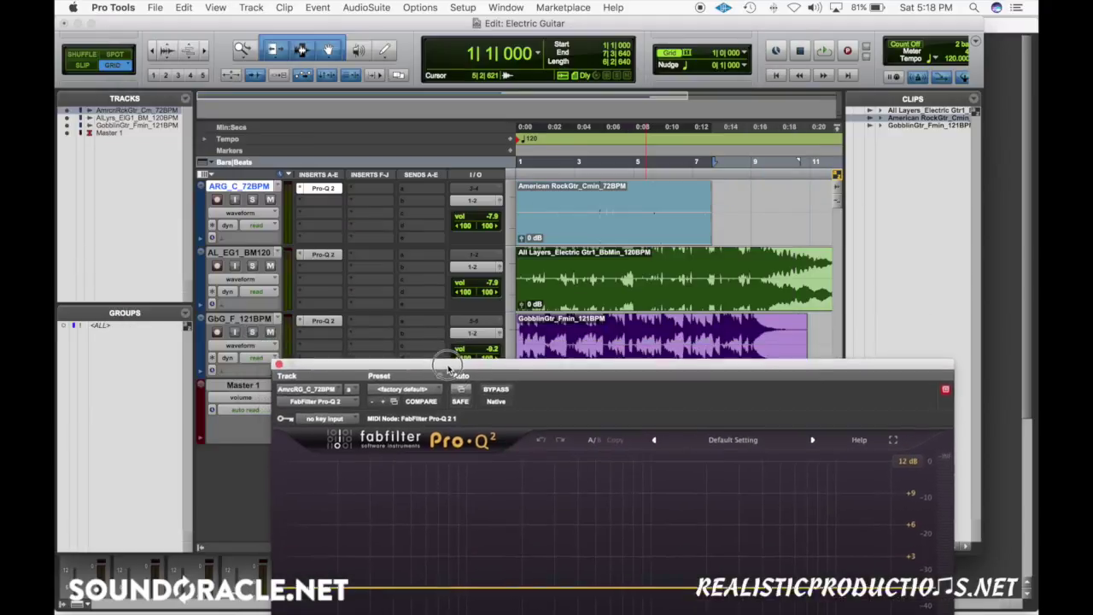
pyautogui.click(618, 241)
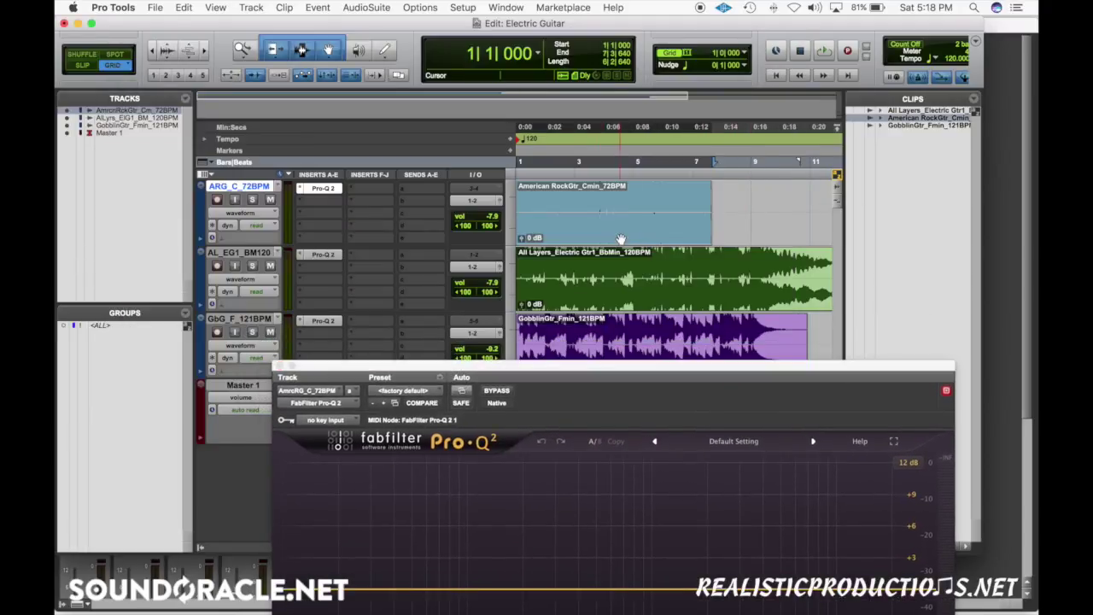
# Solo the ARG guitar track and play it back
pyautogui.click(251, 200)
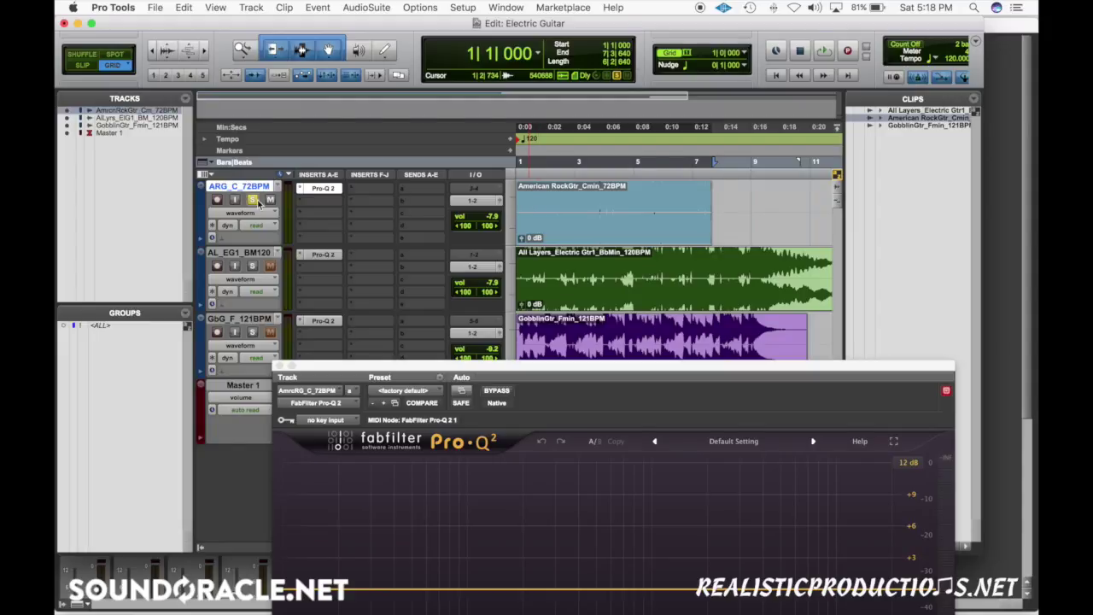
pyautogui.press('space')
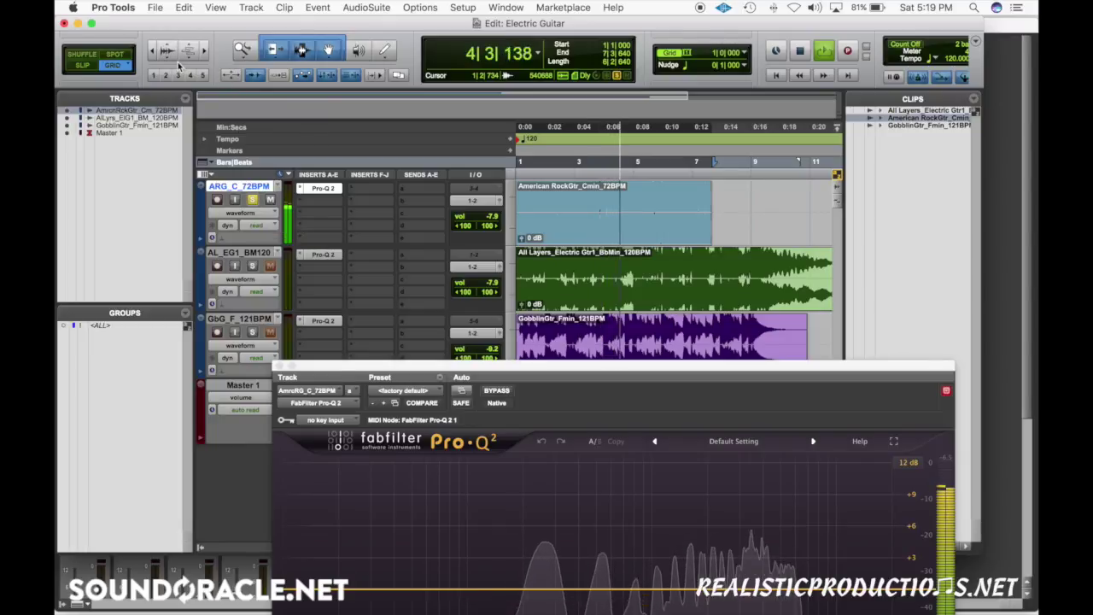
pyautogui.press('space')
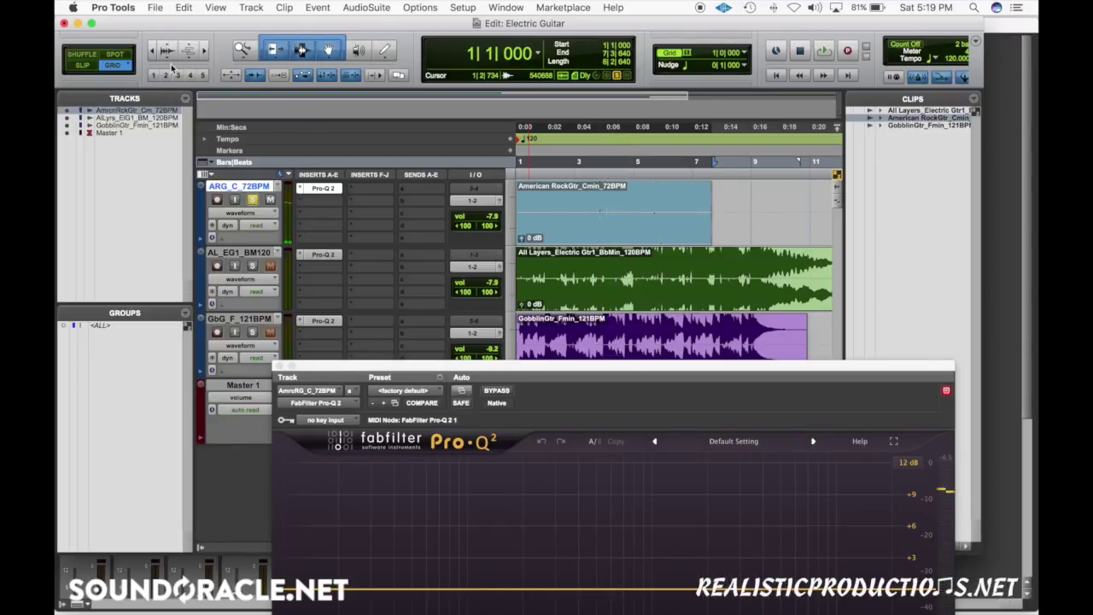
# Solo and play back the AL_EG1 and GbG guitar tracks in turn
pyautogui.click(254, 267)
pyautogui.click(252, 199)
pyautogui.press('space')
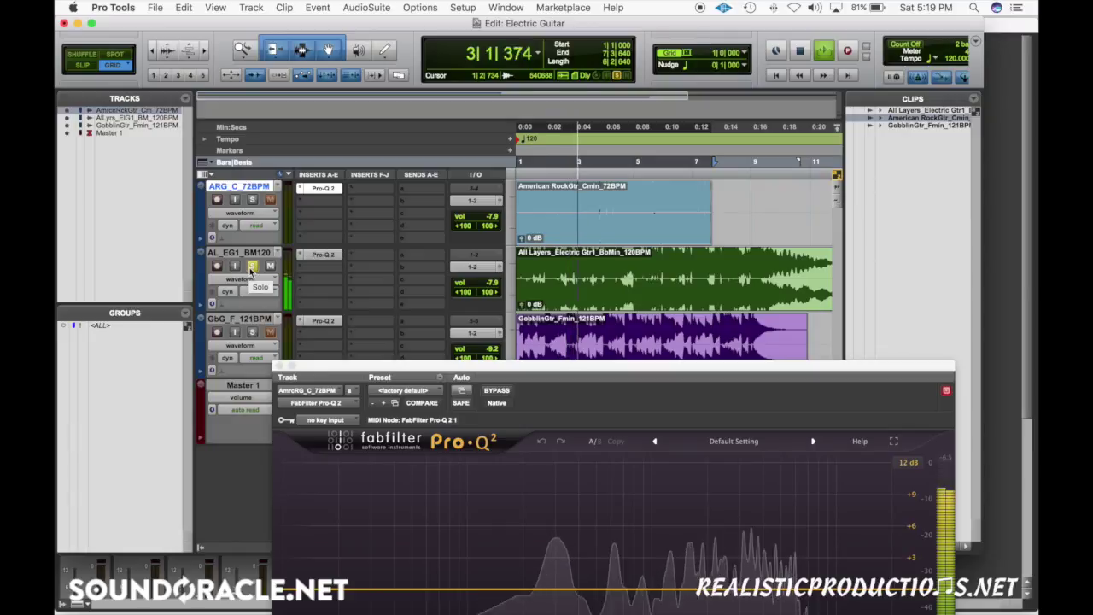
pyautogui.press('space')
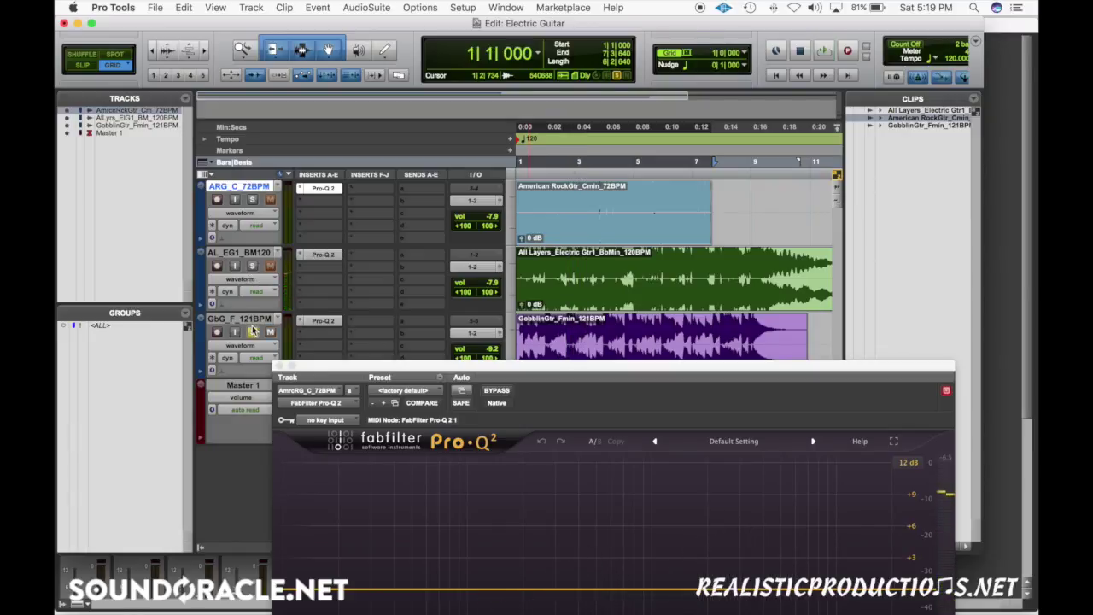
pyautogui.press('space')
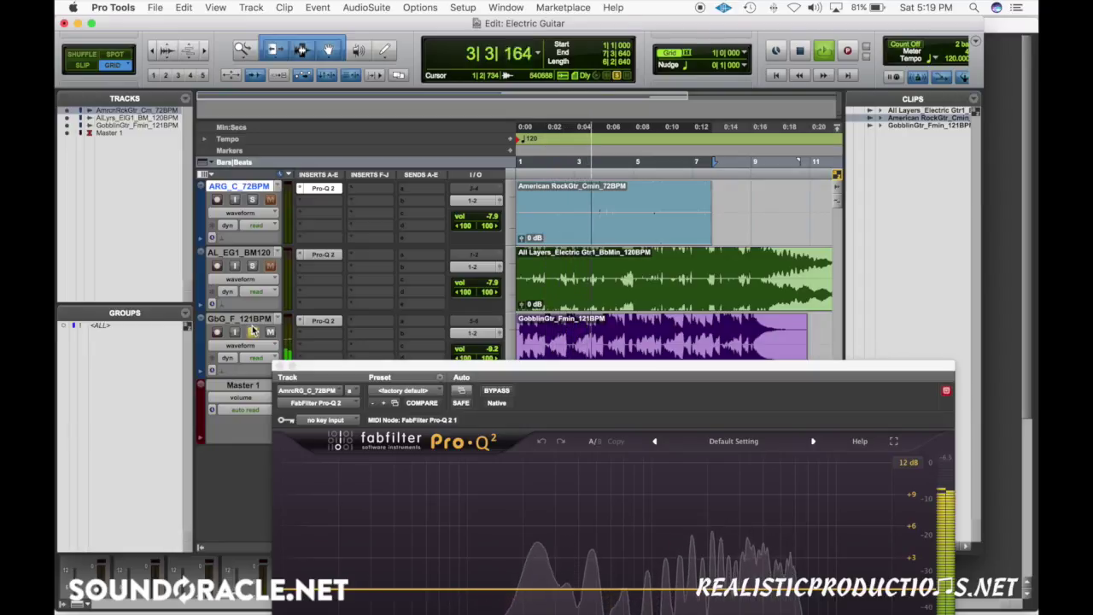
pyautogui.press('space')
pyautogui.hotkey('shift', 's')
# Leave only the ARG guitar soloed and bring its Pro-Q 2 window up over the session
pyautogui.click(253, 331)
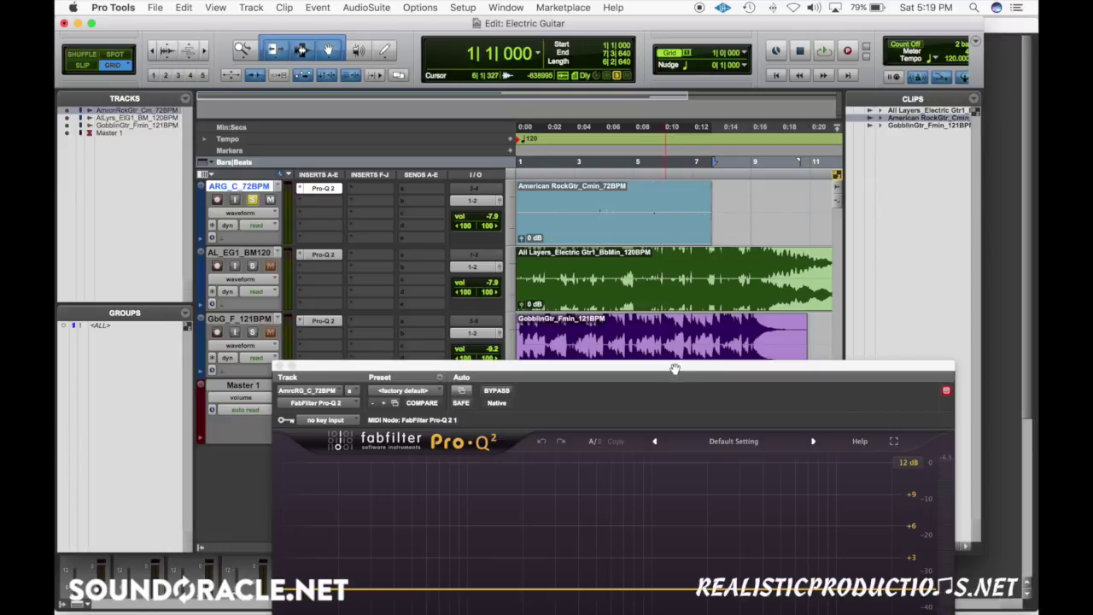
pyautogui.moveTo(677, 371); pyautogui.dragTo(620, 72)
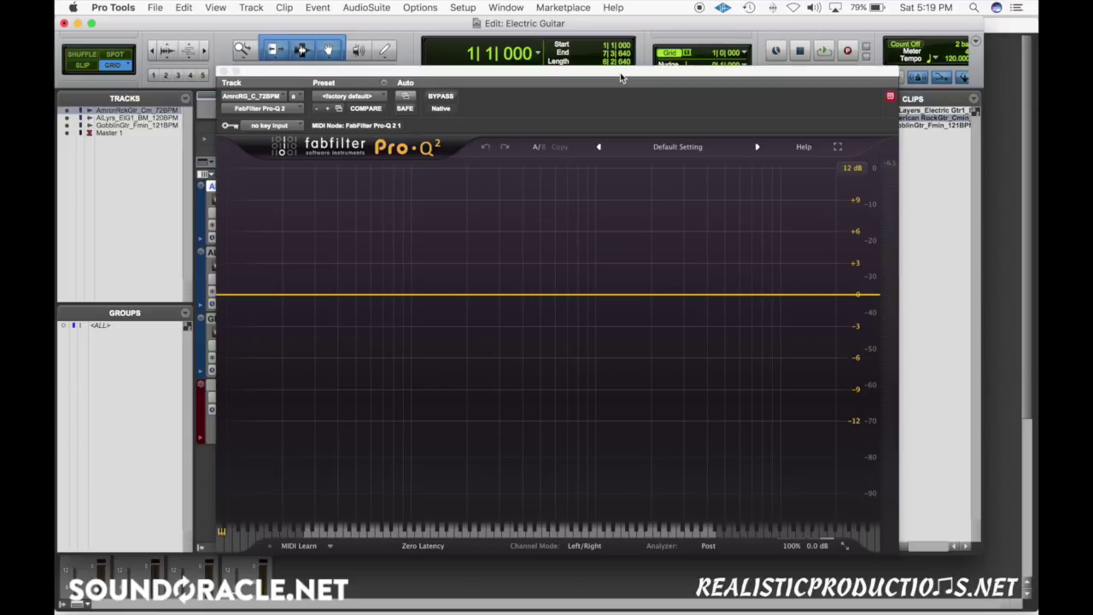
# Try a low-cut band around 52–75 Hz, A/B it with Bypass, then delete it
pyautogui.click(231, 295)
pyautogui.moveTo(230, 295); pyautogui.dragTo(395, 293)
pyautogui.press('space')
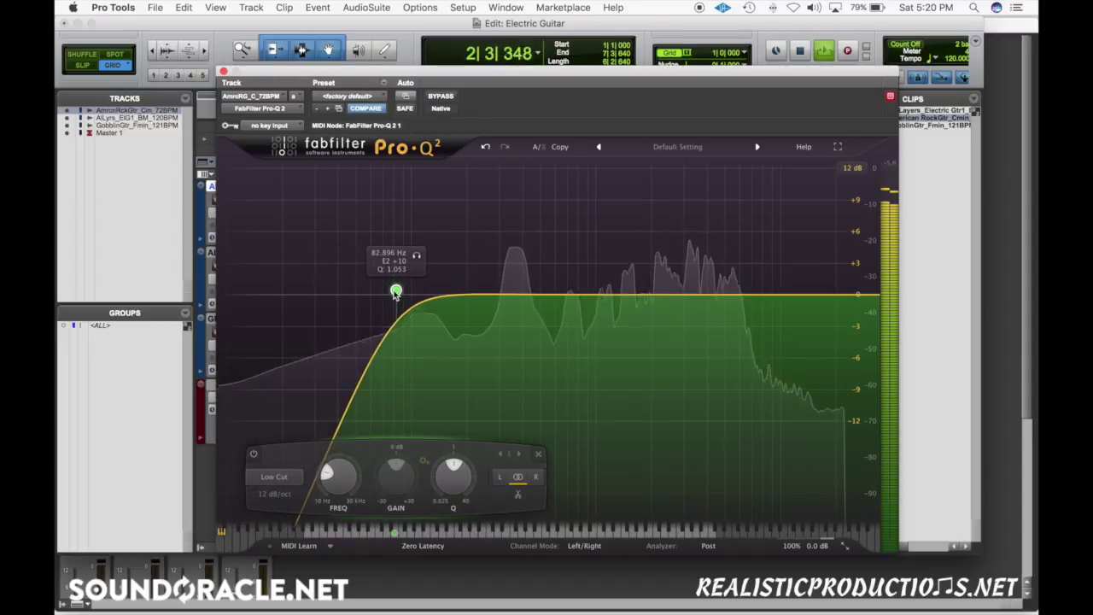
pyautogui.click(441, 97)
pyautogui.click(442, 98)
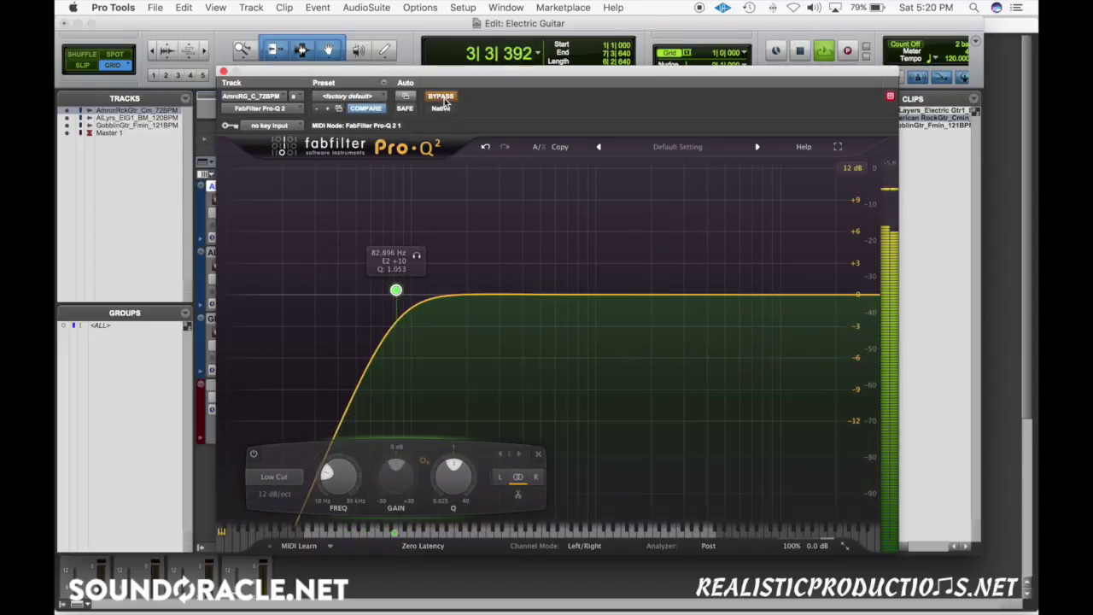
pyautogui.click(441, 97)
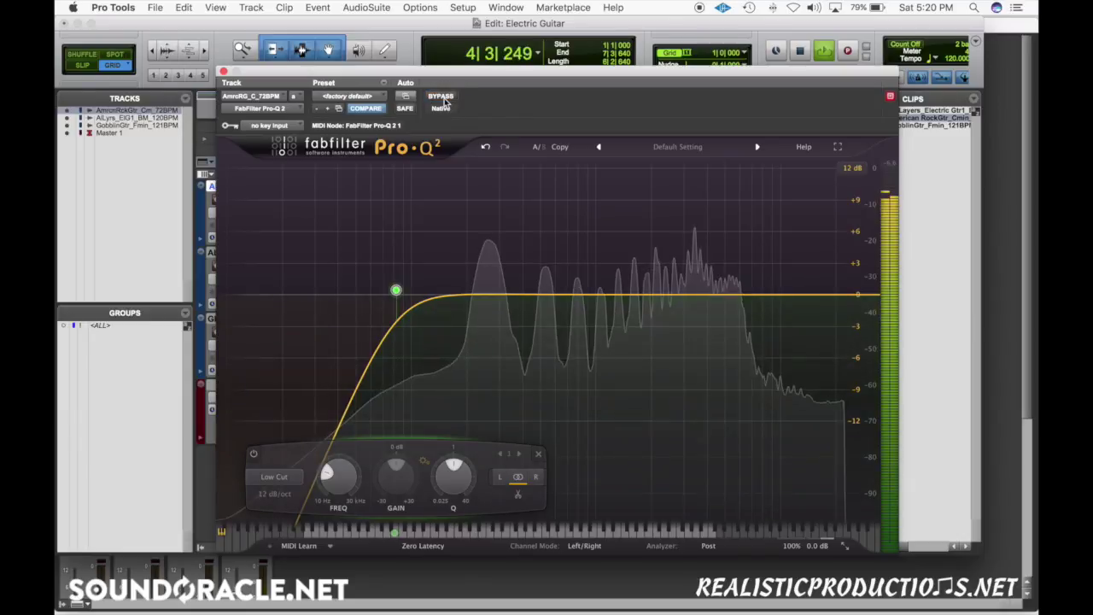
pyautogui.moveTo(395, 291); pyautogui.dragTo(388, 293)
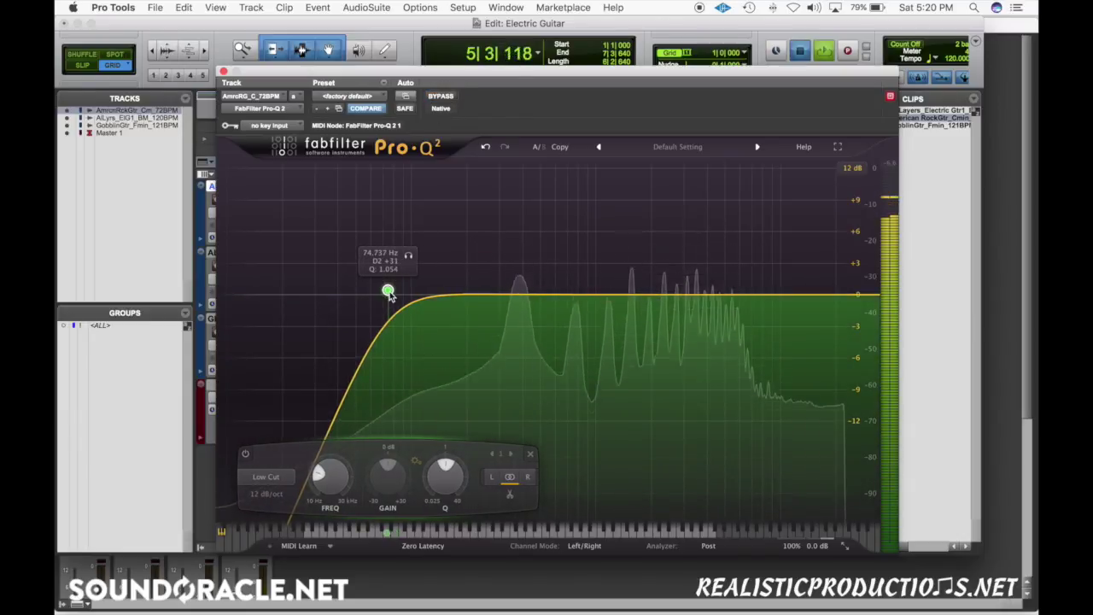
pyautogui.rightClick(387, 294)
pyautogui.press('space')
pyautogui.click(415, 374)
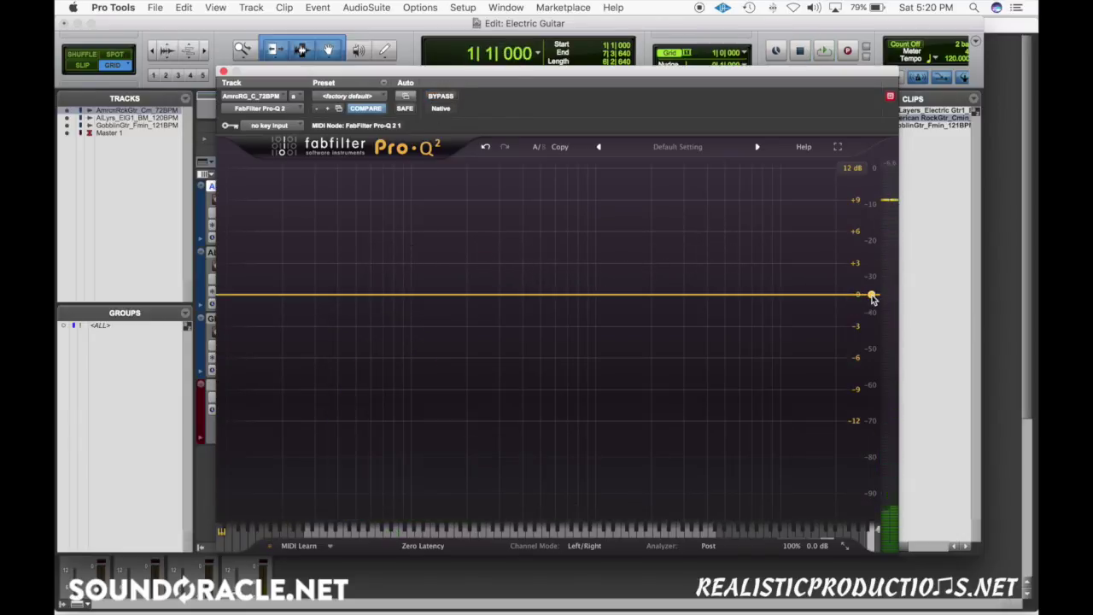
# Try a high-cut band pulled down to 148 Hz during playback, then delete it
pyautogui.moveTo(868, 296); pyautogui.dragTo(429, 293)
pyautogui.press('space')
# Add a new low-cut band around 42 Hz and compare it against bypass
pyautogui.press('space')
pyautogui.rightClick(431, 292)
pyautogui.click(462, 374)
pyautogui.moveTo(229, 297); pyautogui.dragTo(378, 289)
pyautogui.press('space')
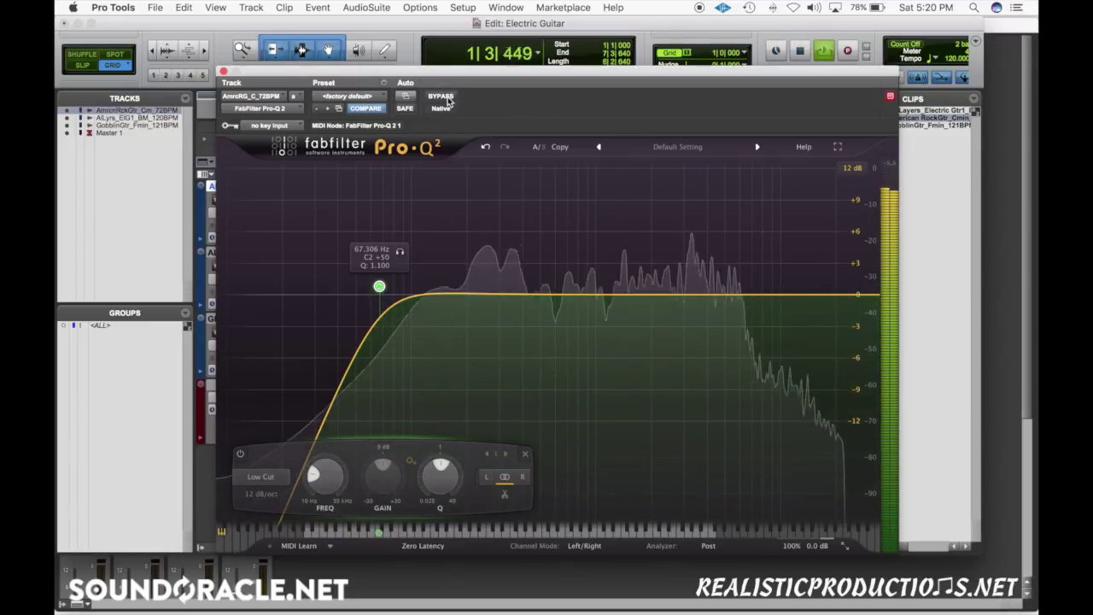
pyautogui.click(441, 97)
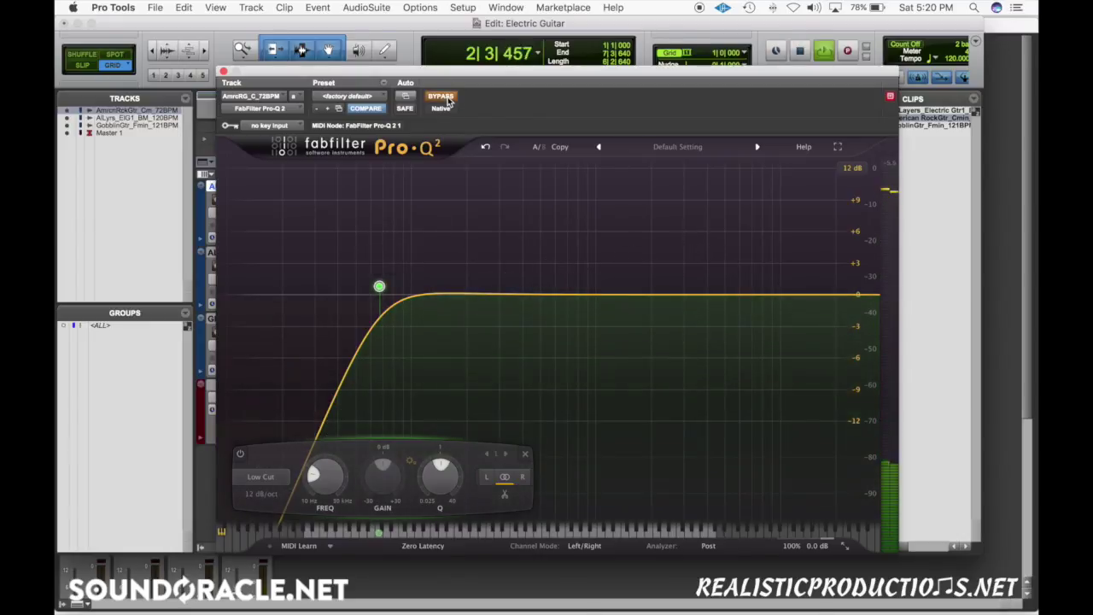
pyautogui.click(444, 96)
pyautogui.press('space')
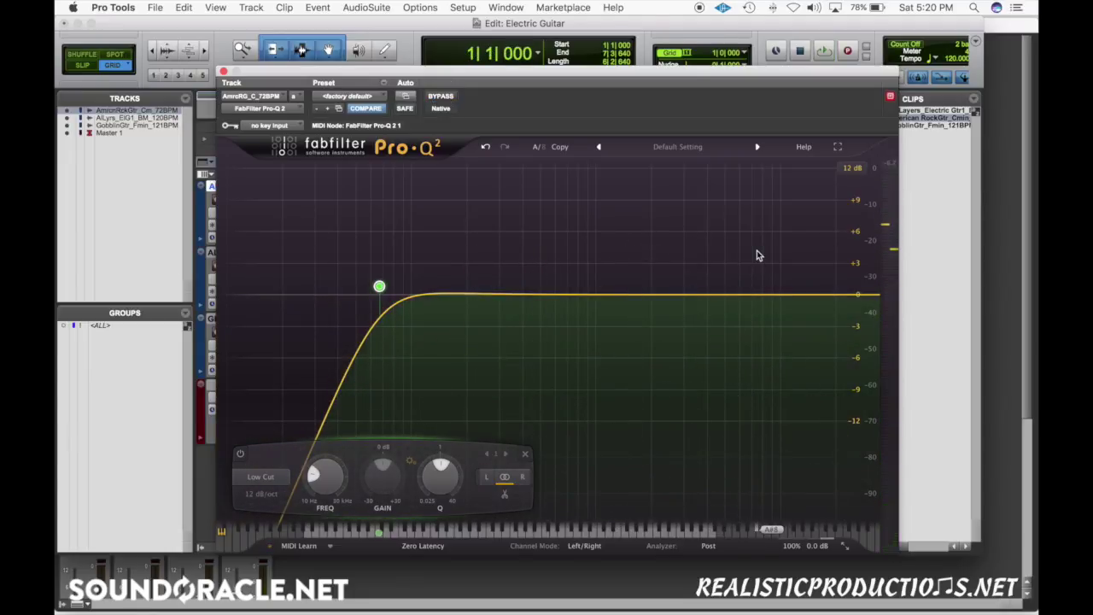
# Fine-tune the low cut to 67 Hz and set a High Cut near 10 kHz, comparing with bypass
pyautogui.moveTo(378, 289)
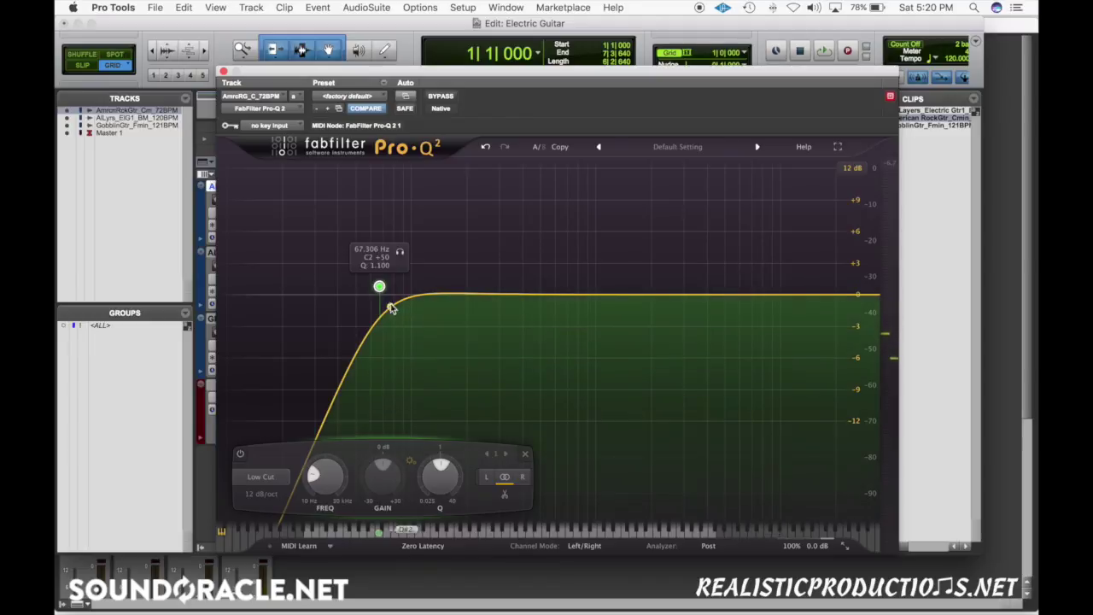
pyautogui.moveTo(379, 290); pyautogui.dragTo(377, 297)
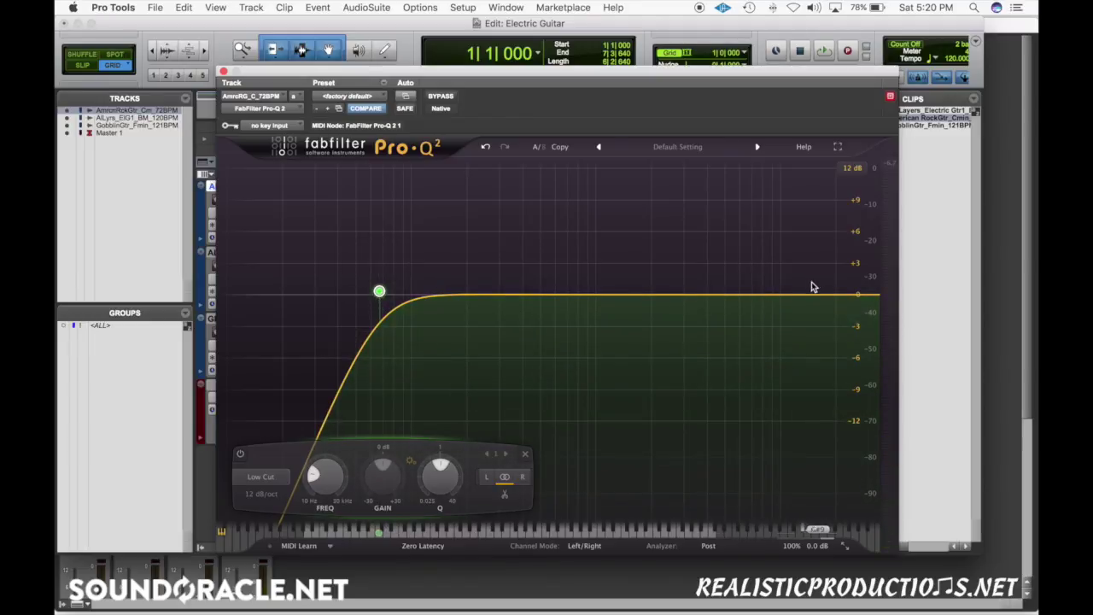
pyautogui.moveTo(869, 298); pyautogui.dragTo(784, 297)
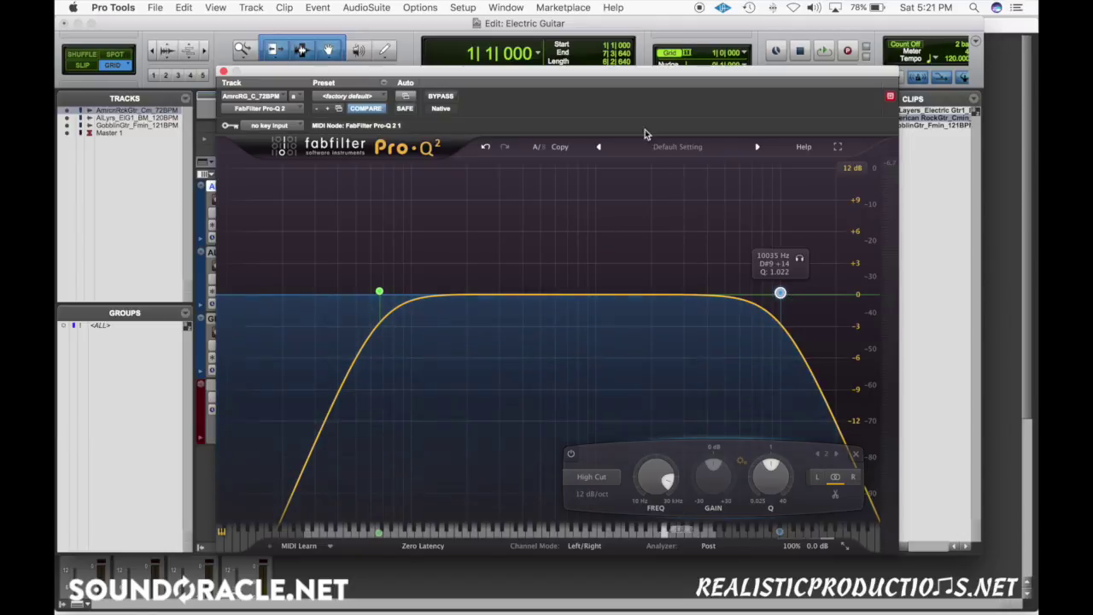
pyautogui.moveTo(784, 293); pyautogui.dragTo(877, 297)
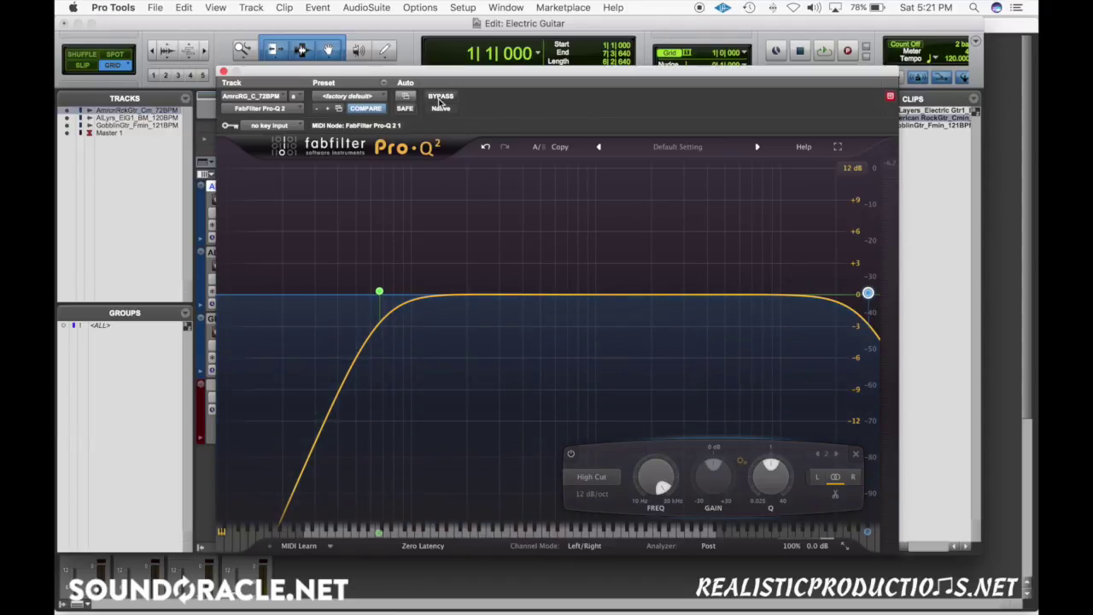
pyautogui.press('space')
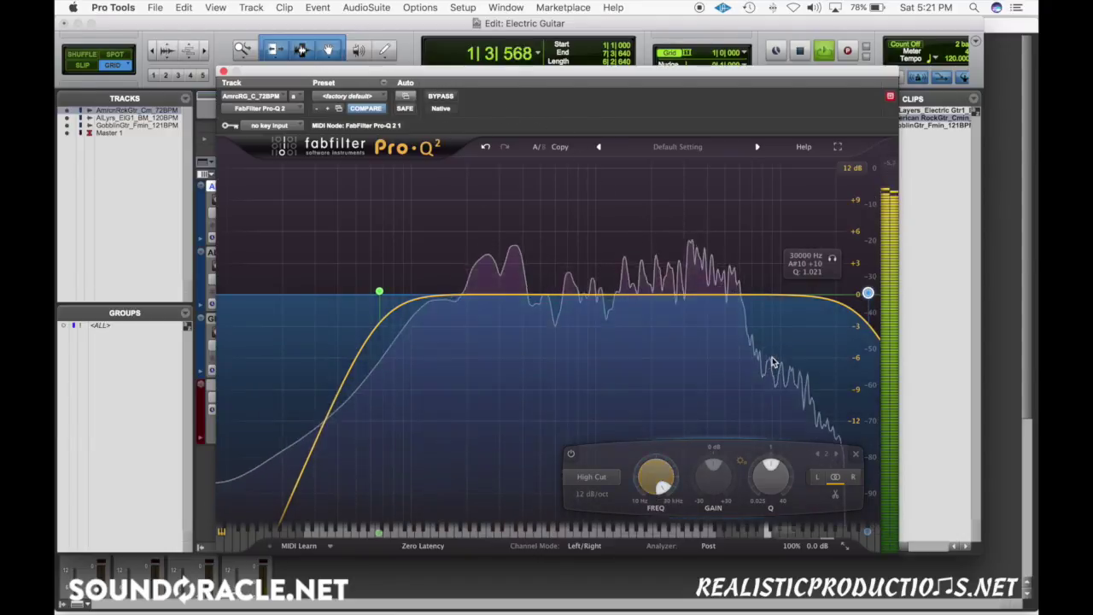
pyautogui.moveTo(869, 294); pyautogui.dragTo(777, 291)
pyautogui.click(440, 98)
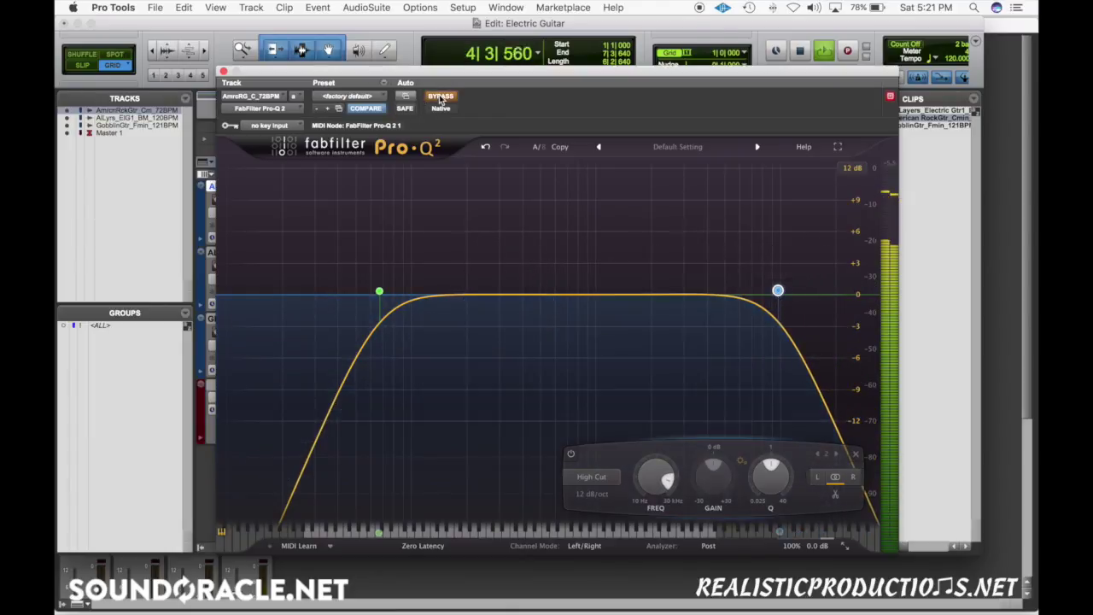
pyautogui.click(441, 97)
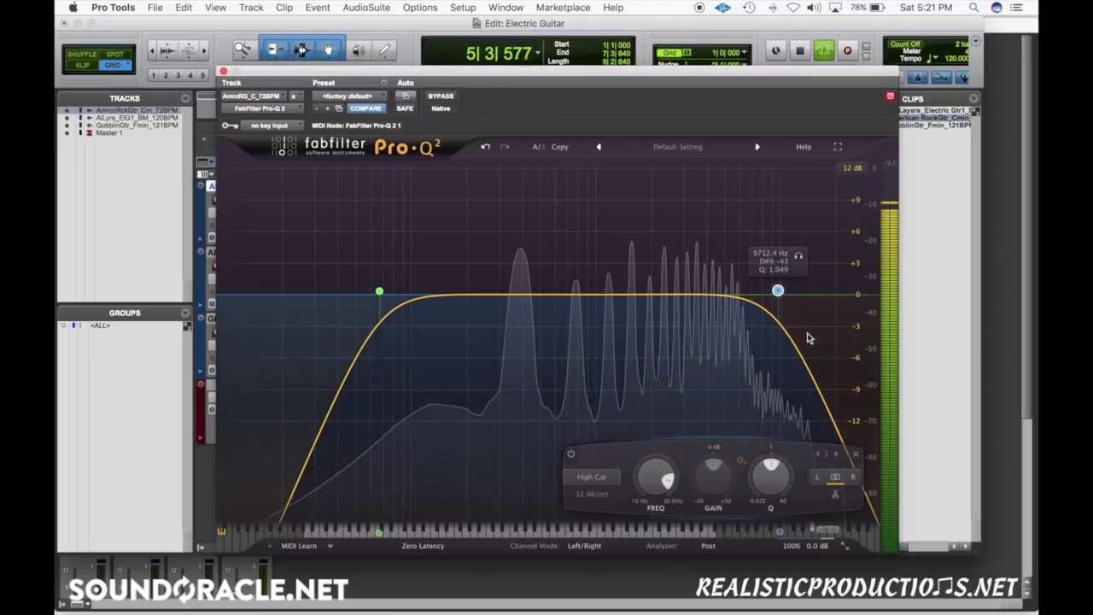
pyautogui.moveTo(778, 290); pyautogui.dragTo(785, 292)
pyautogui.press('space')
# Delete the High Cut band and sweep the low cut up to about 11.7 kHz
pyautogui.rightClick(785, 291)
pyautogui.click(815, 373)
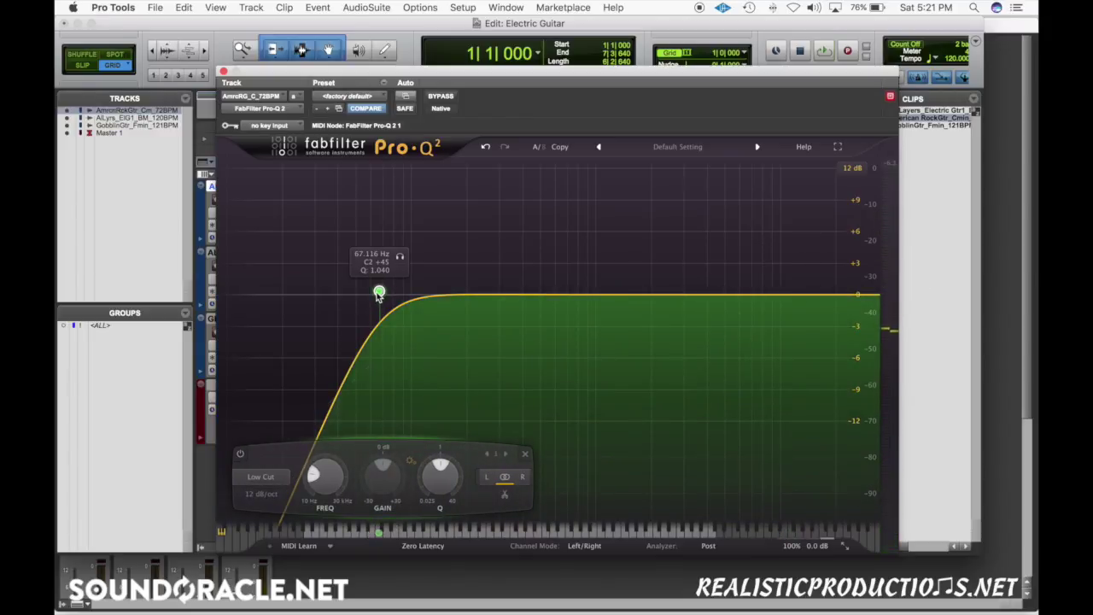
pyautogui.press('space')
pyautogui.moveTo(379, 293); pyautogui.dragTo(781, 300)
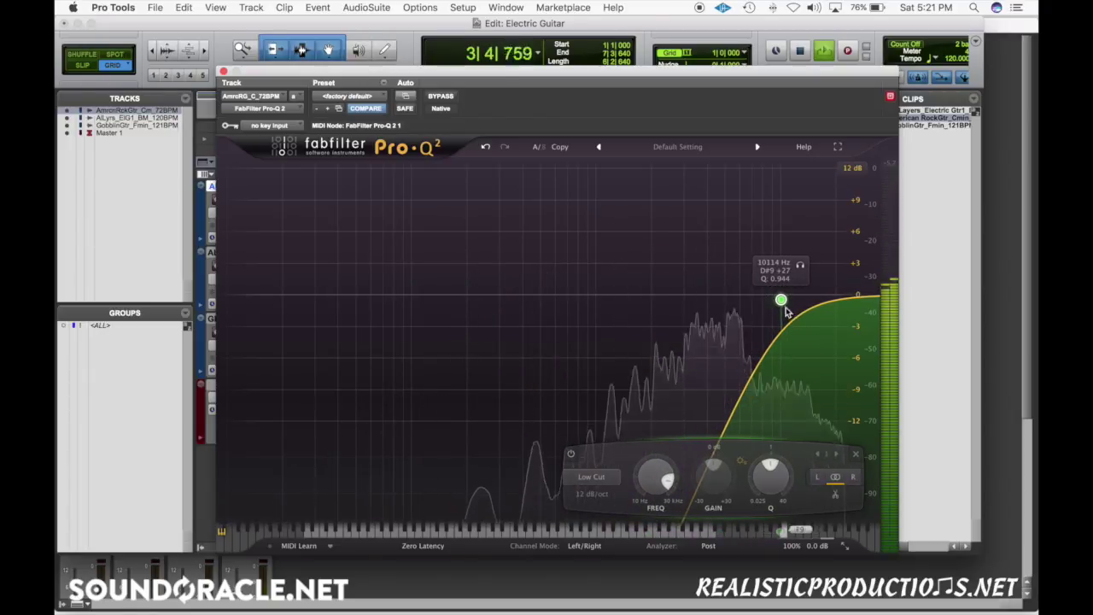
pyautogui.moveTo(781, 300); pyautogui.dragTo(792, 289)
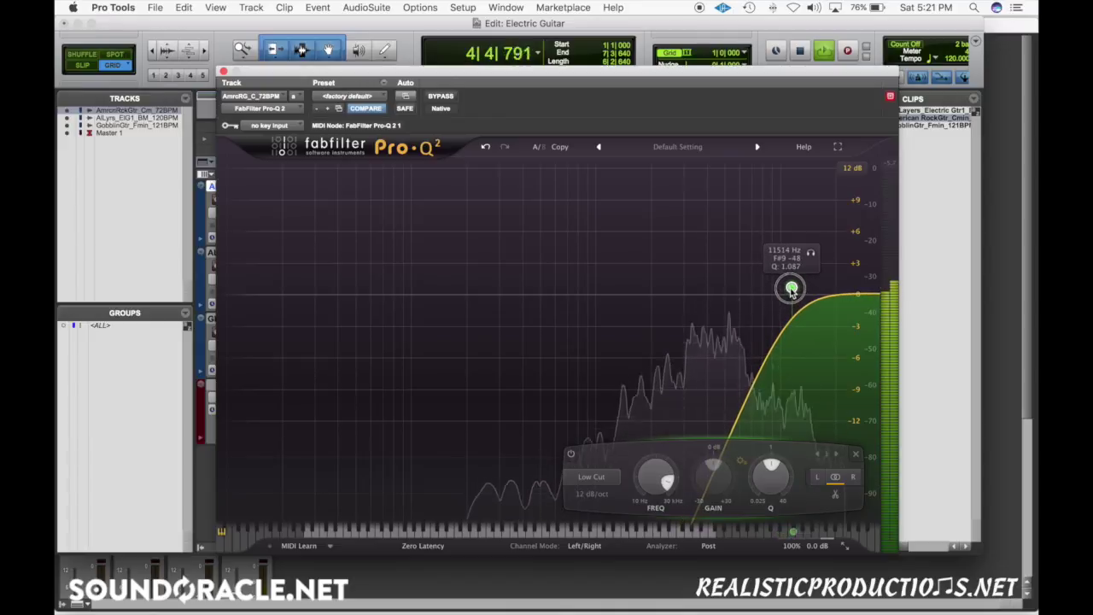
# Undo twice to return the low cut to the bass, then delete a test high cut band
pyautogui.press('space')
pyautogui.click(485, 148)
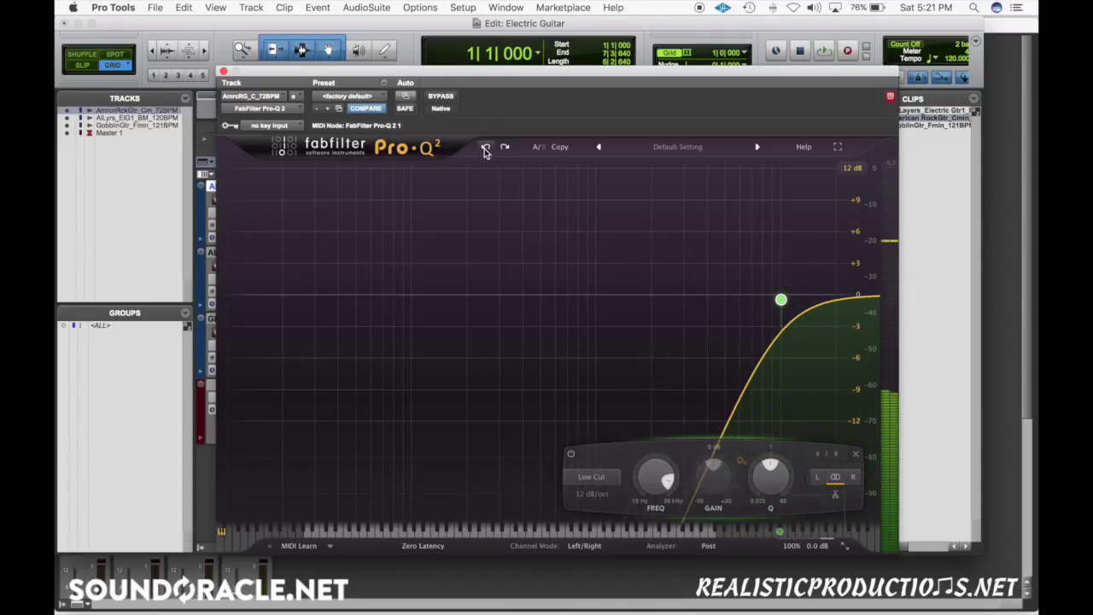
pyautogui.click(486, 148)
pyautogui.moveTo(859, 293); pyautogui.dragTo(788, 288)
pyautogui.rightClick(794, 294)
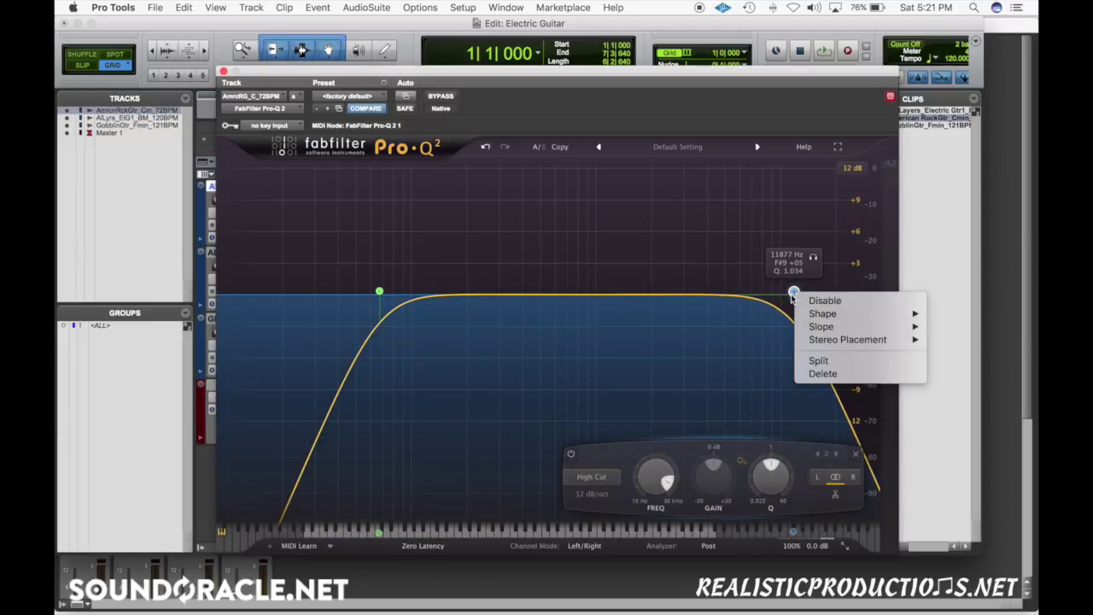
pyautogui.click(818, 373)
# Remove a test high shelf and set a high cut at about 10.3 kHz
pyautogui.moveTo(828, 294); pyautogui.dragTo(825, 308)
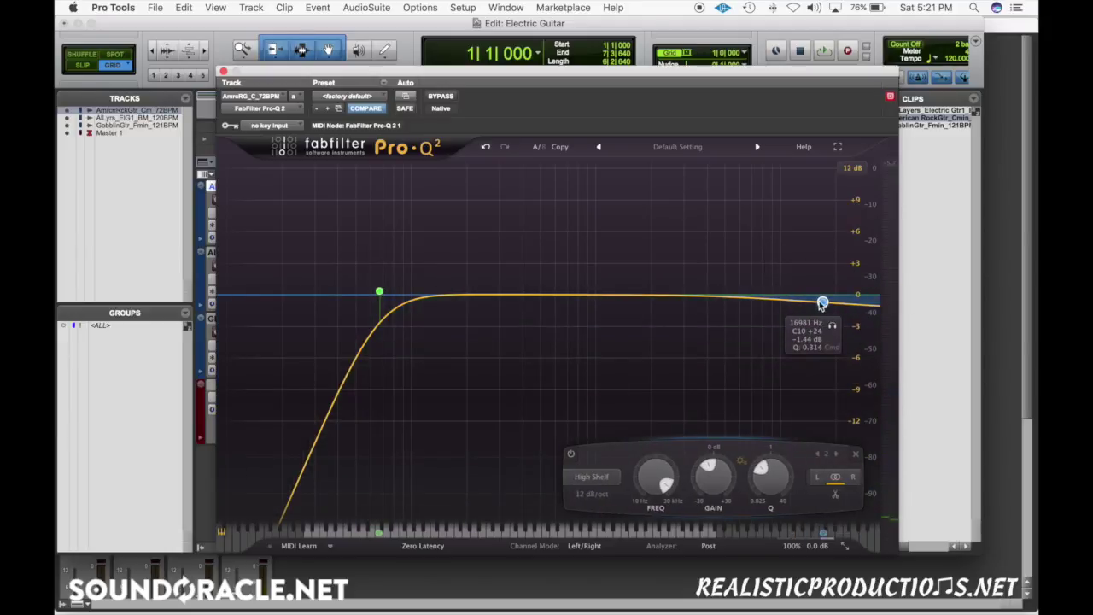
pyautogui.rightClick(822, 302)
pyautogui.click(846, 387)
pyautogui.moveTo(855, 295); pyautogui.dragTo(784, 296)
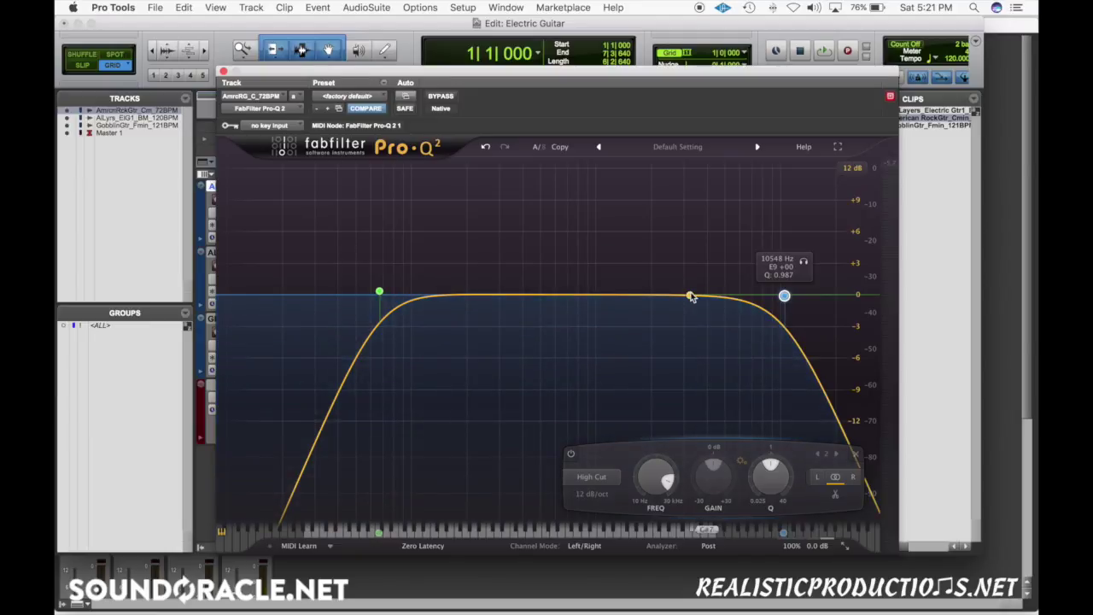
pyautogui.moveTo(783, 294)
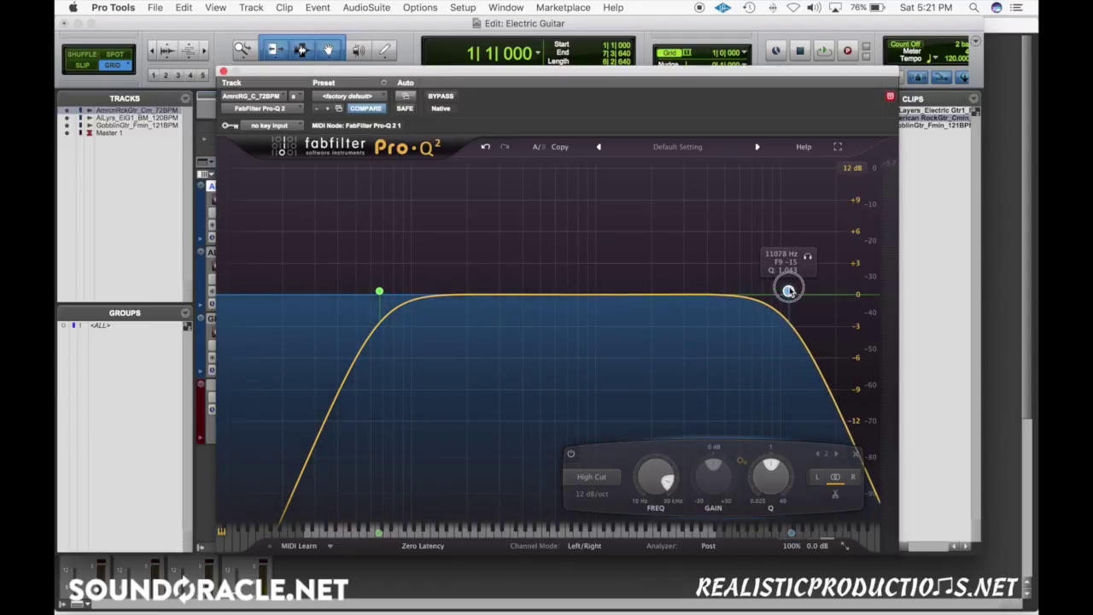
pyautogui.moveTo(787, 291); pyautogui.dragTo(784, 290)
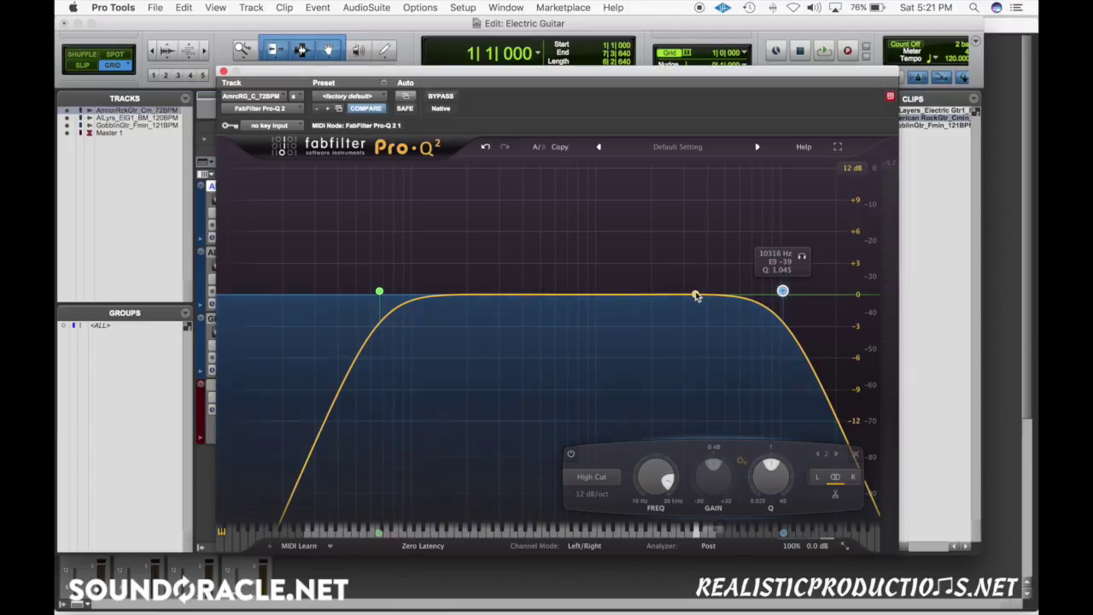
# Add a slightly boosted bell band near 3.2 kHz and audition it soloed
pyautogui.moveTo(695, 293); pyautogui.dragTo(708, 266)
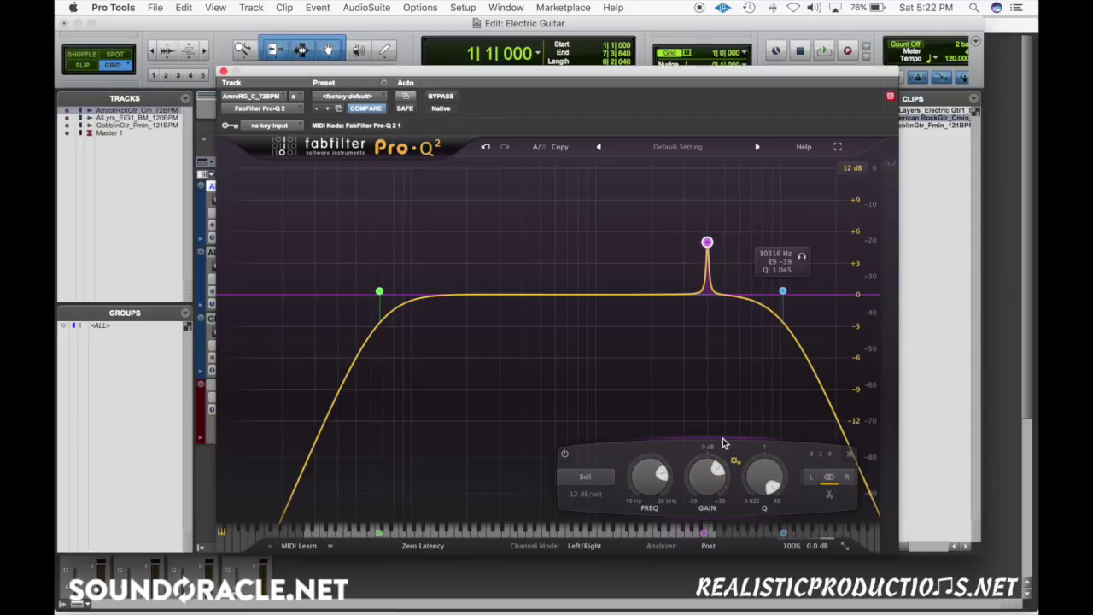
pyautogui.press('space')
pyautogui.scroll(3, 716, 475)
pyautogui.scroll(2, 716, 475)
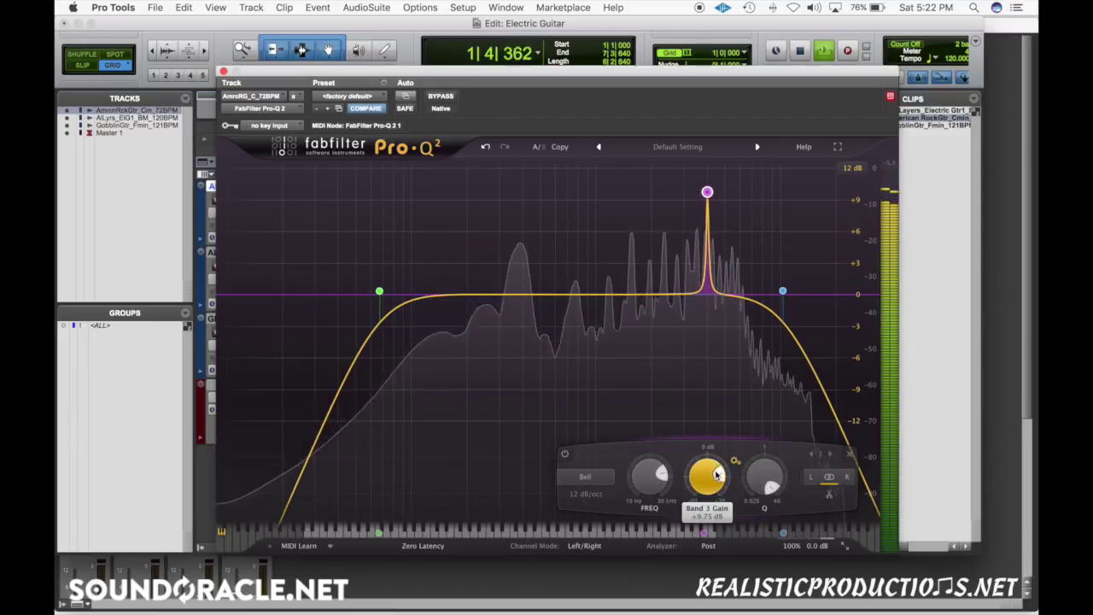
pyautogui.click(728, 217)
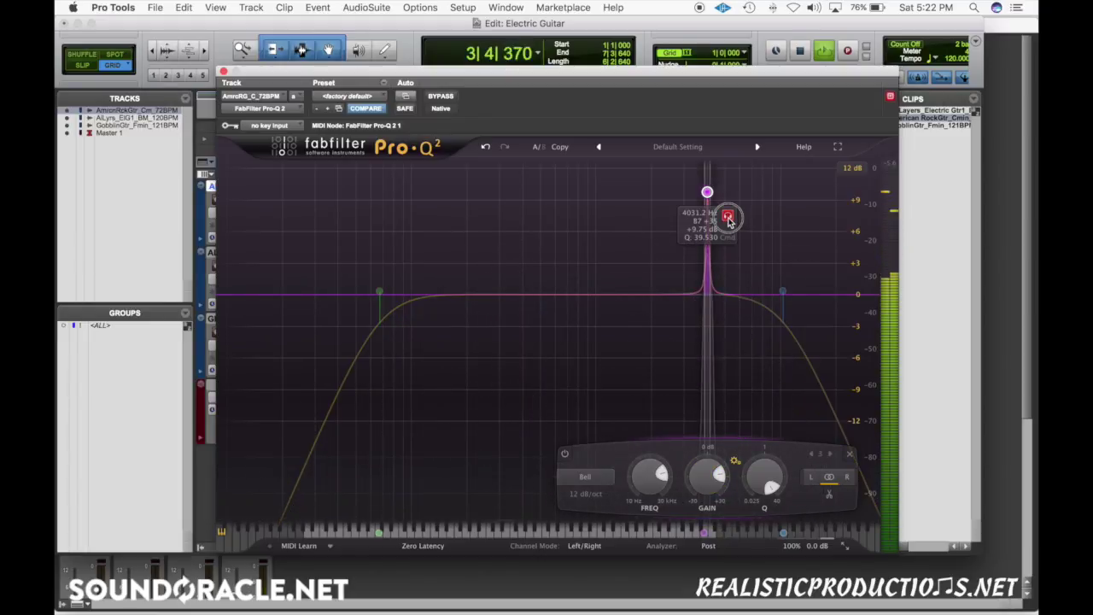
pyautogui.click(728, 217)
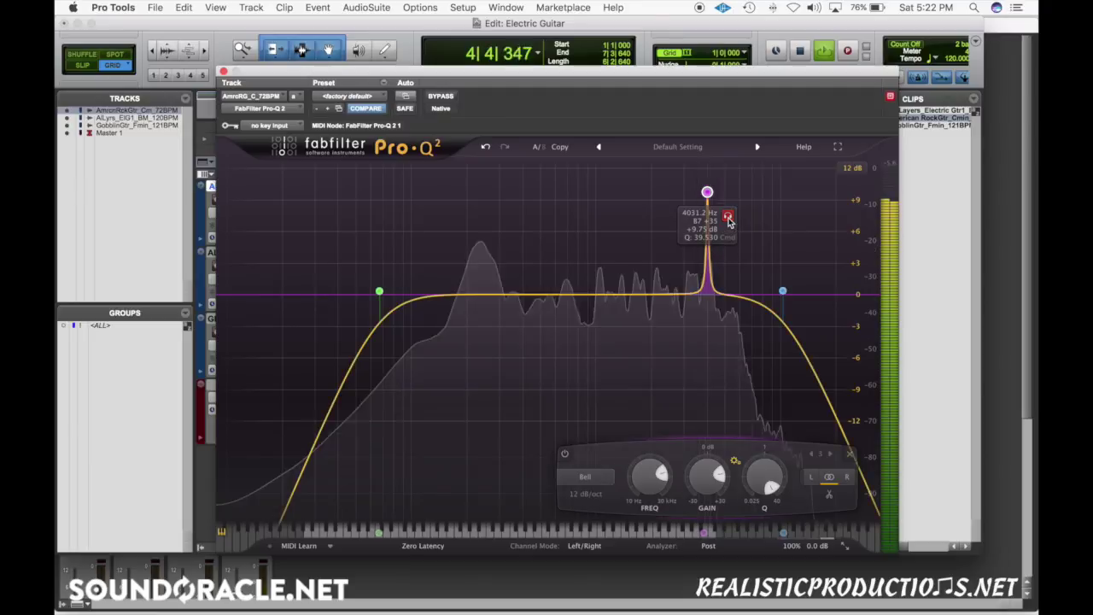
pyautogui.press('space')
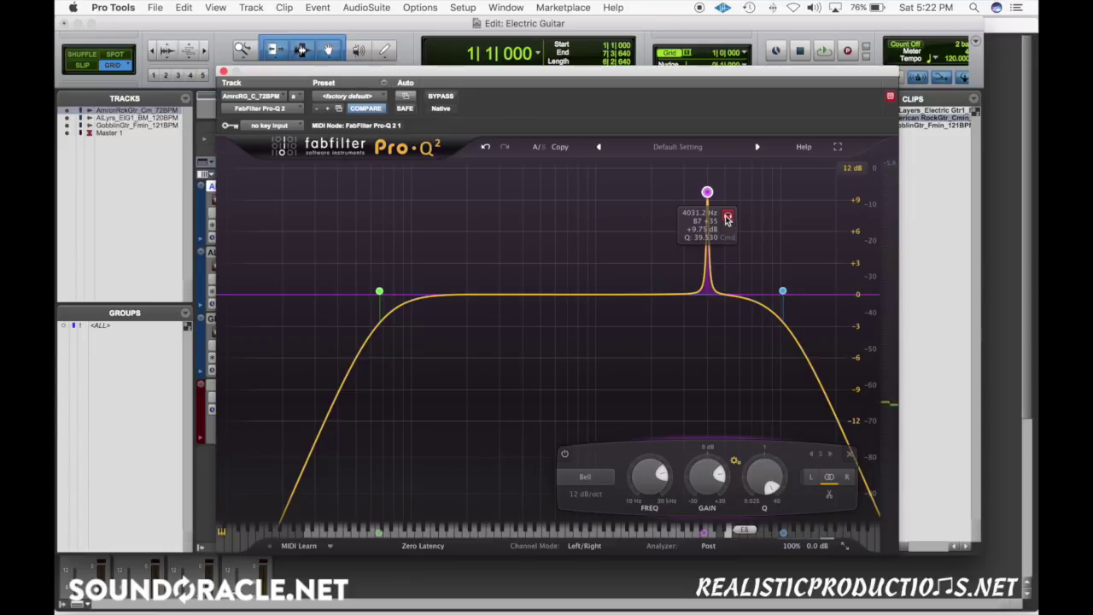
# Sweep the soloed bell to find the harsh spot, then cut it to about -2.3 dB near 4.1 kHz
pyautogui.press('space')
pyautogui.click(728, 217)
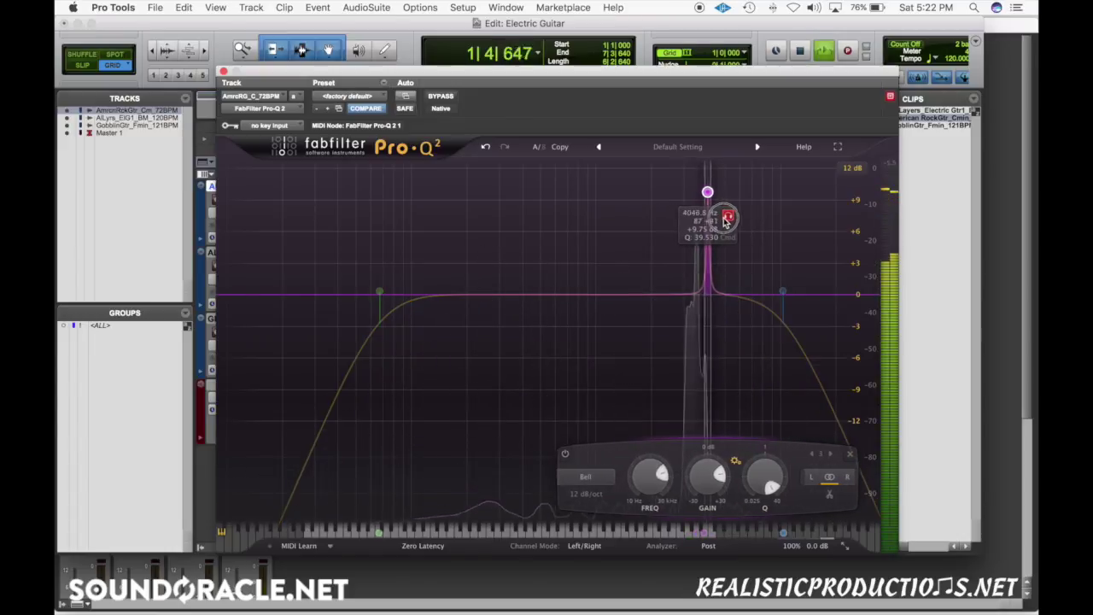
pyautogui.moveTo(728, 217)
pyautogui.mouseDown()
pyautogui.moveTo(751, 222)
pyautogui.moveTo(723, 232)
pyautogui.mouseUp()
pyautogui.press('space')
pyautogui.scroll(-5, 713, 491)
pyautogui.scroll(-3, 714, 491)
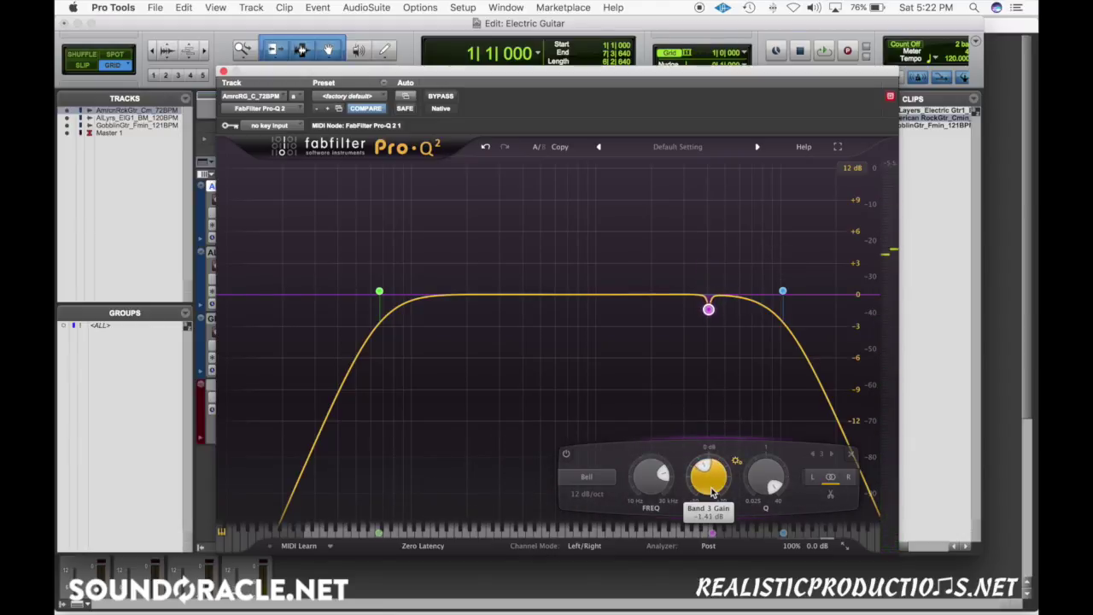
pyautogui.press('space')
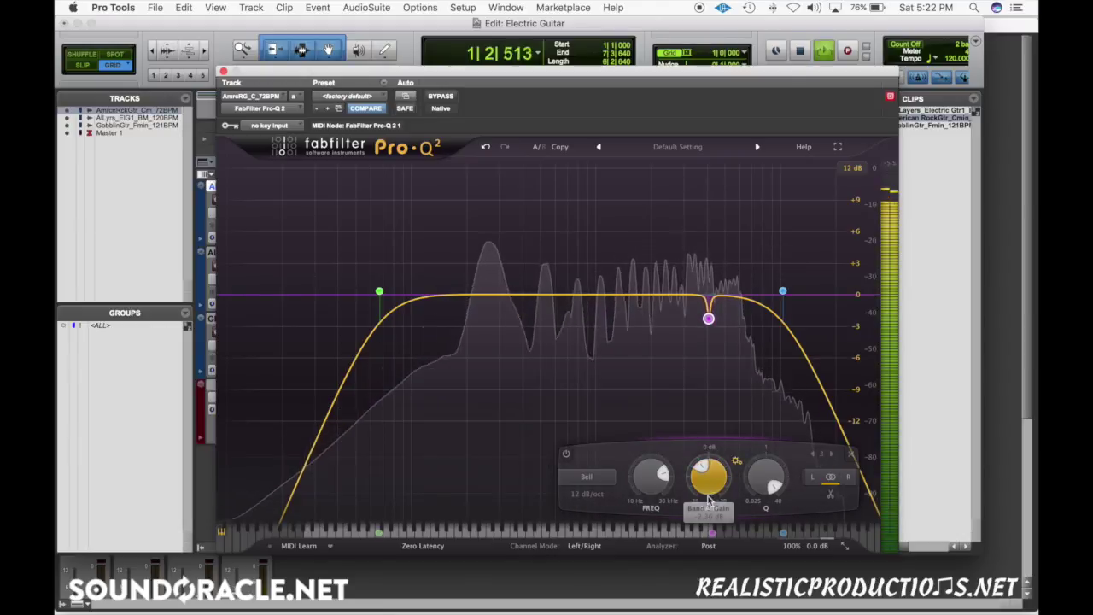
pyautogui.scroll(-1, 714, 491)
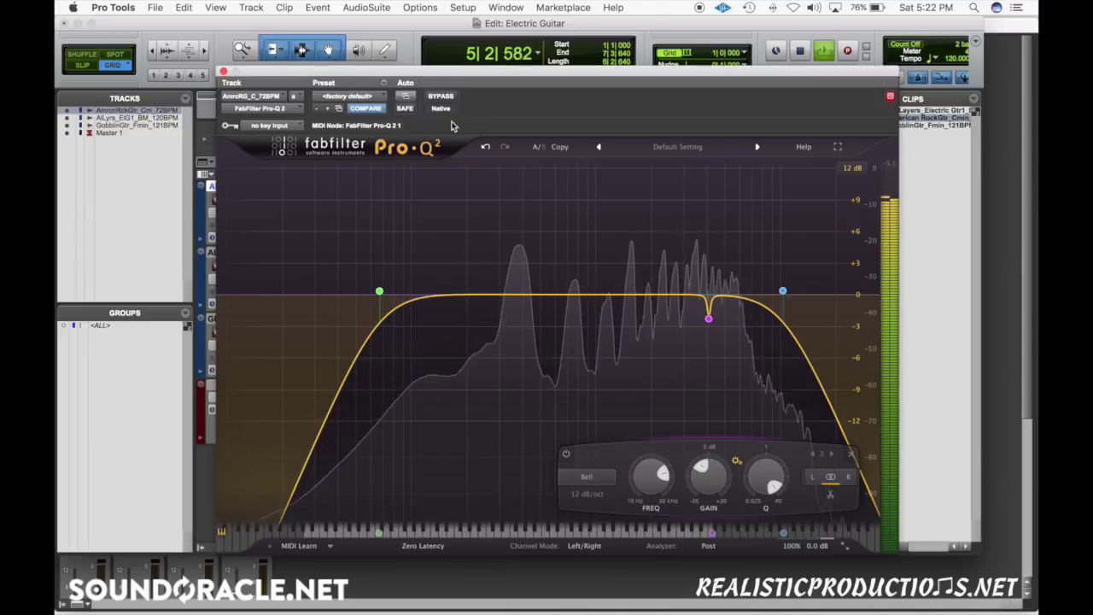
pyautogui.press('space')
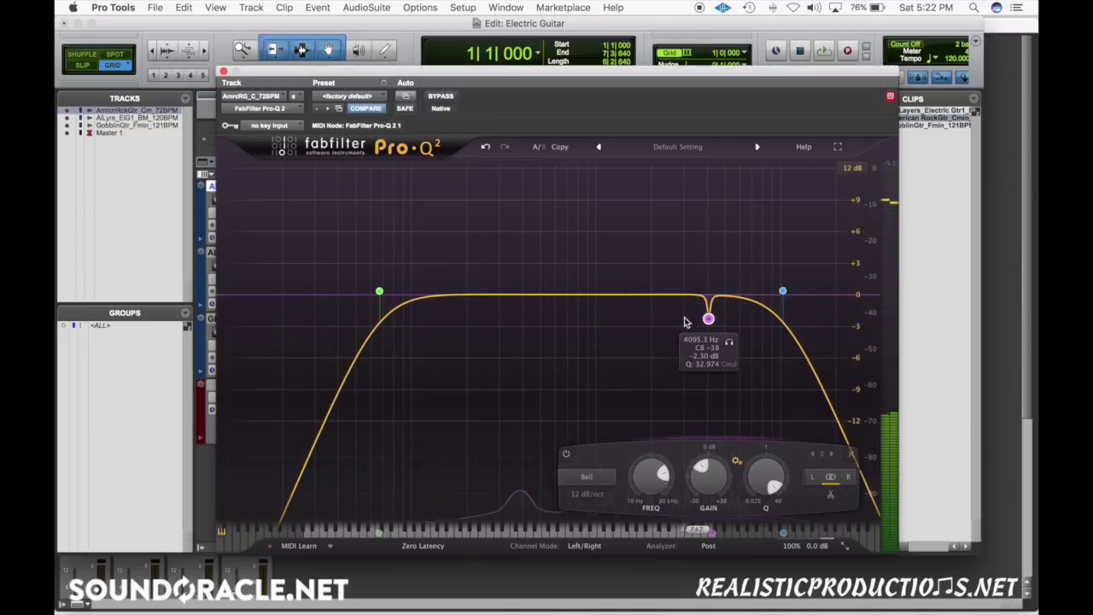
# Add a bell band near 2 kHz with about +2 dB boost
pyautogui.moveTo(649, 295); pyautogui.dragTo(650, 284)
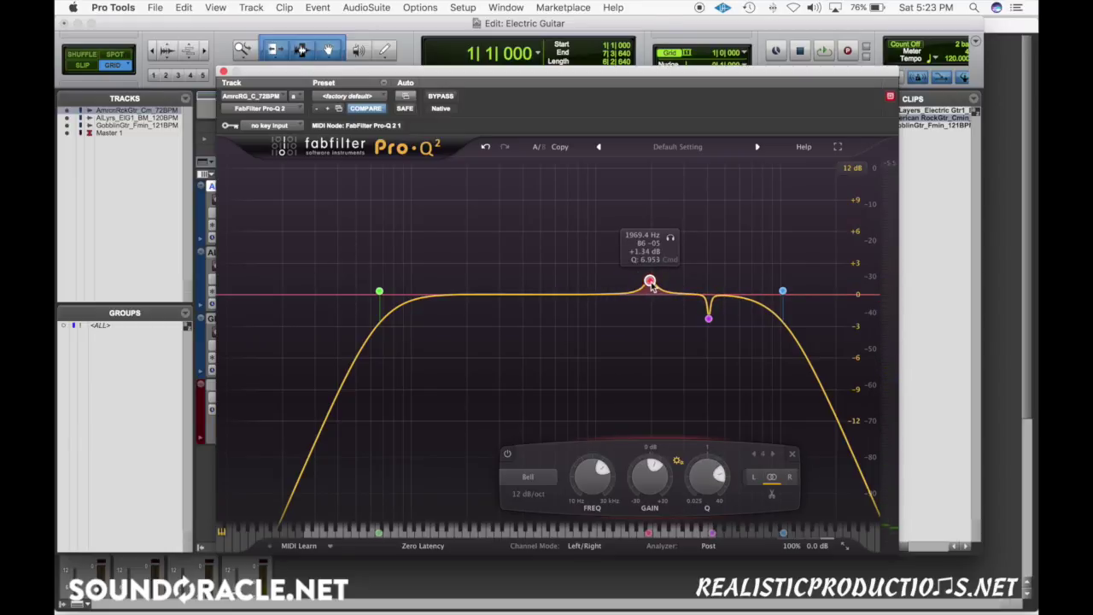
pyautogui.moveTo(651, 286); pyautogui.dragTo(658, 282)
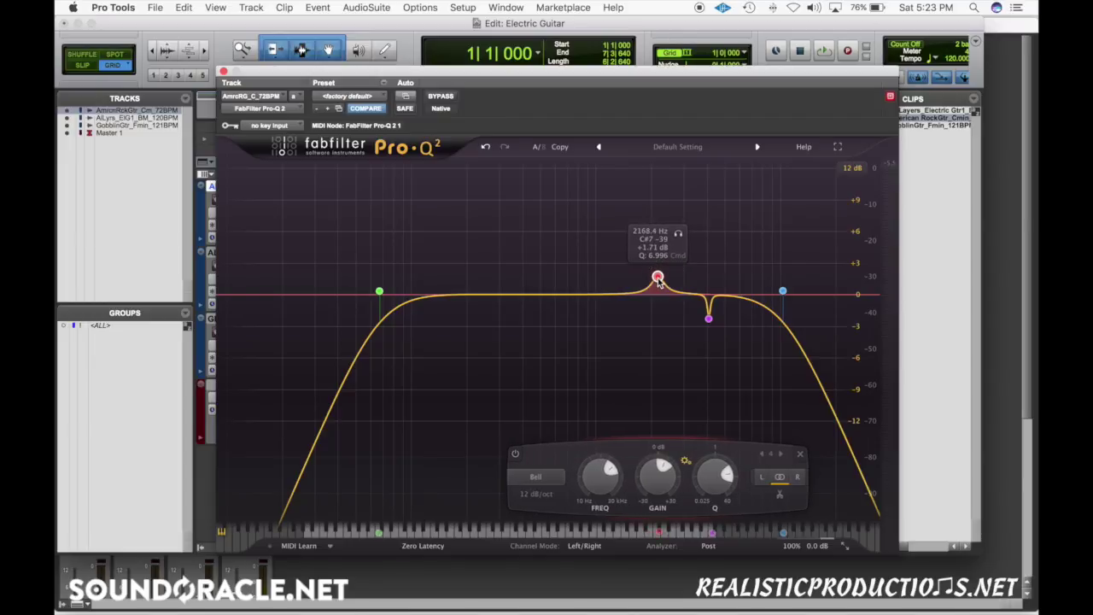
pyautogui.moveTo(659, 281); pyautogui.dragTo(653, 231)
pyautogui.press('space')
# Solo and sweep the new bell toward 3 kHz, setting its gain to +1.27 dB
pyautogui.click(674, 188)
pyautogui.moveTo(674, 188); pyautogui.dragTo(705, 191)
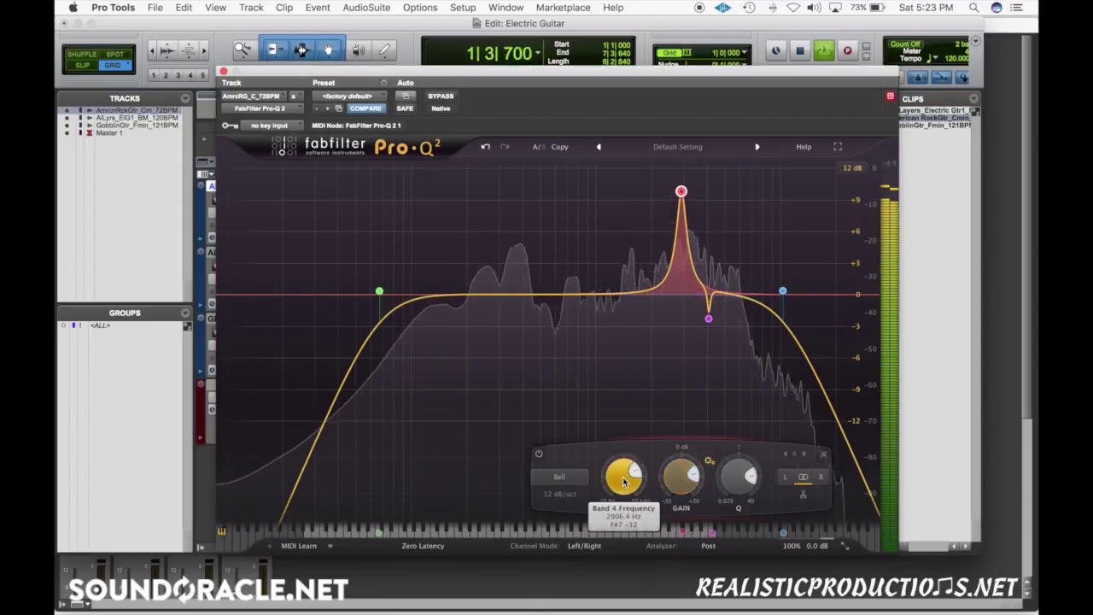
pyautogui.scroll(5, 625, 482)
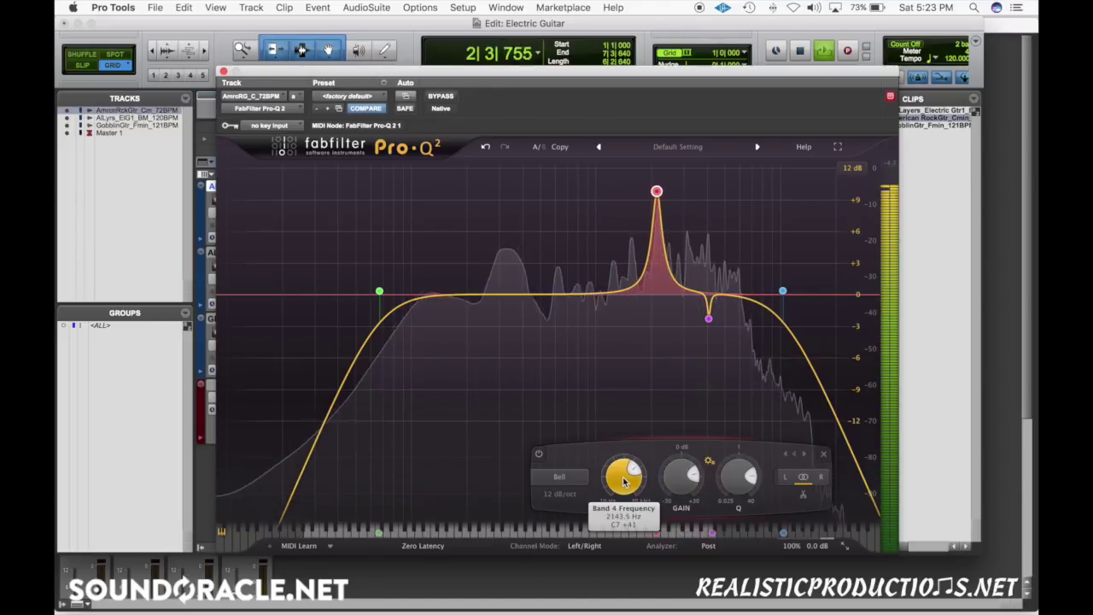
pyautogui.scroll(4, 624, 483)
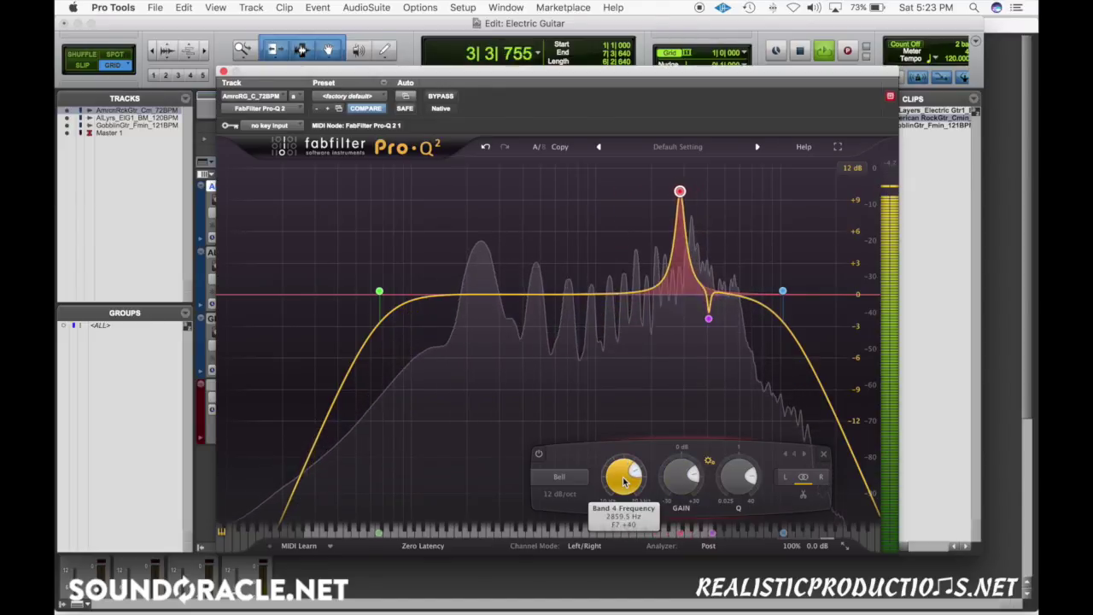
pyautogui.scroll(-4, 624, 483)
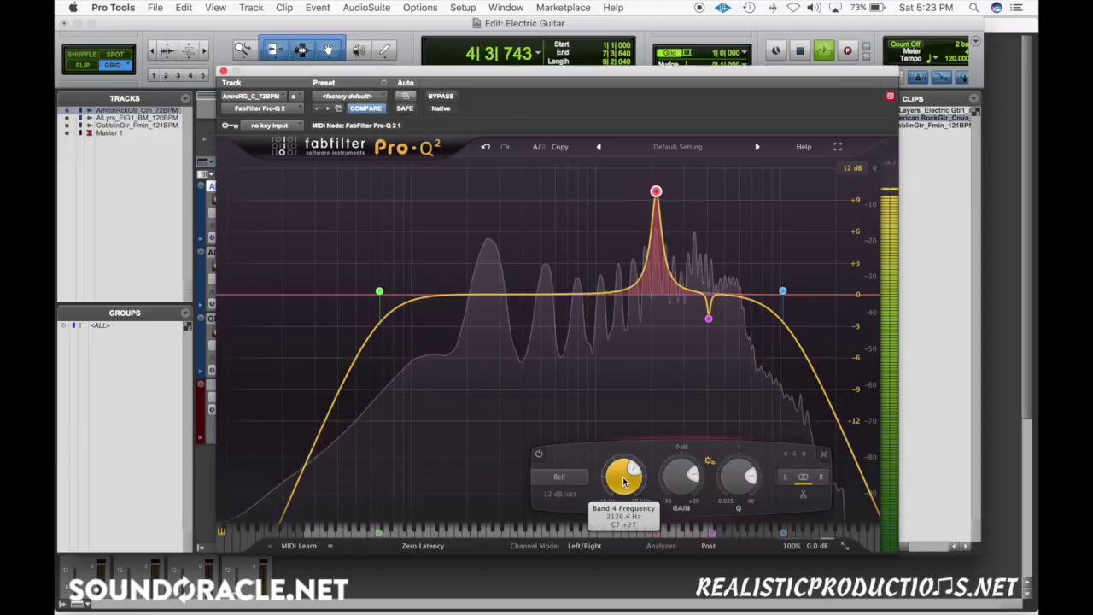
pyautogui.scroll(2, 624, 483)
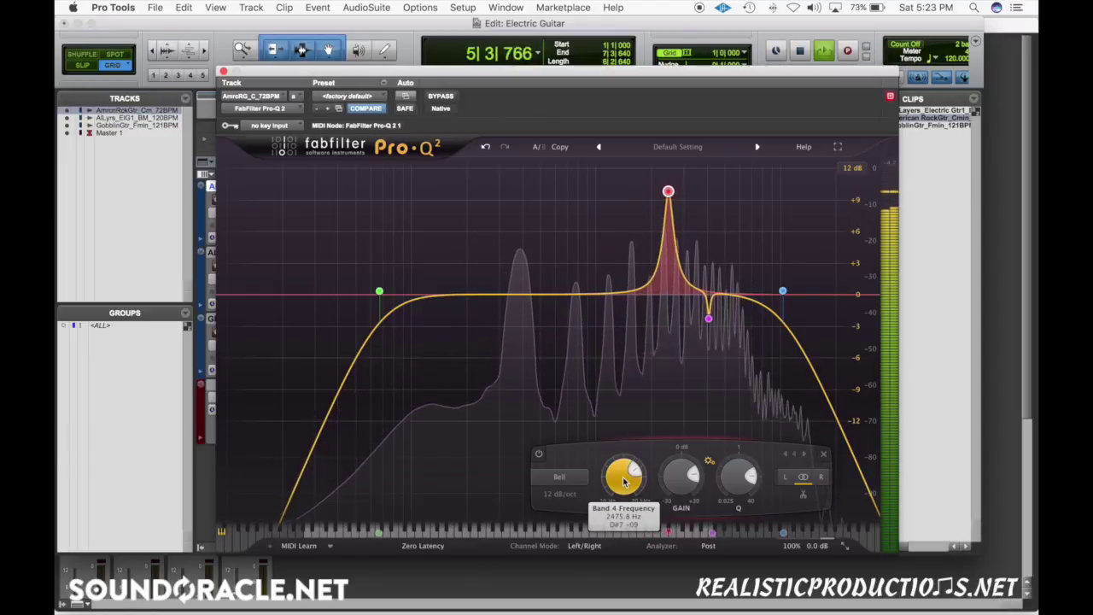
pyautogui.scroll(-1, 624, 483)
pyautogui.scroll(2, 629, 489)
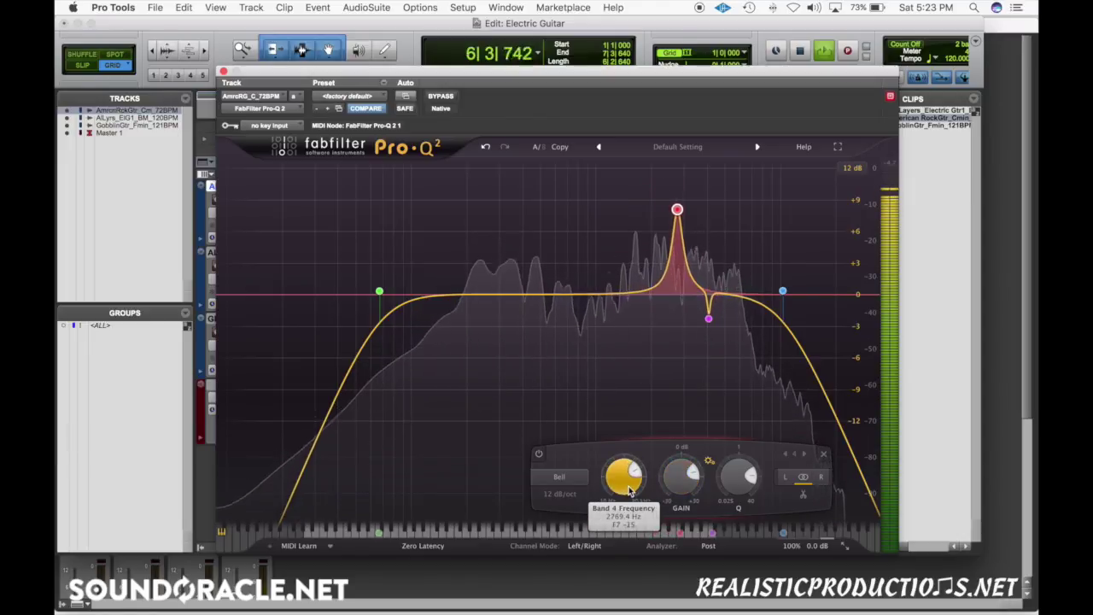
pyautogui.scroll(2, 637, 489)
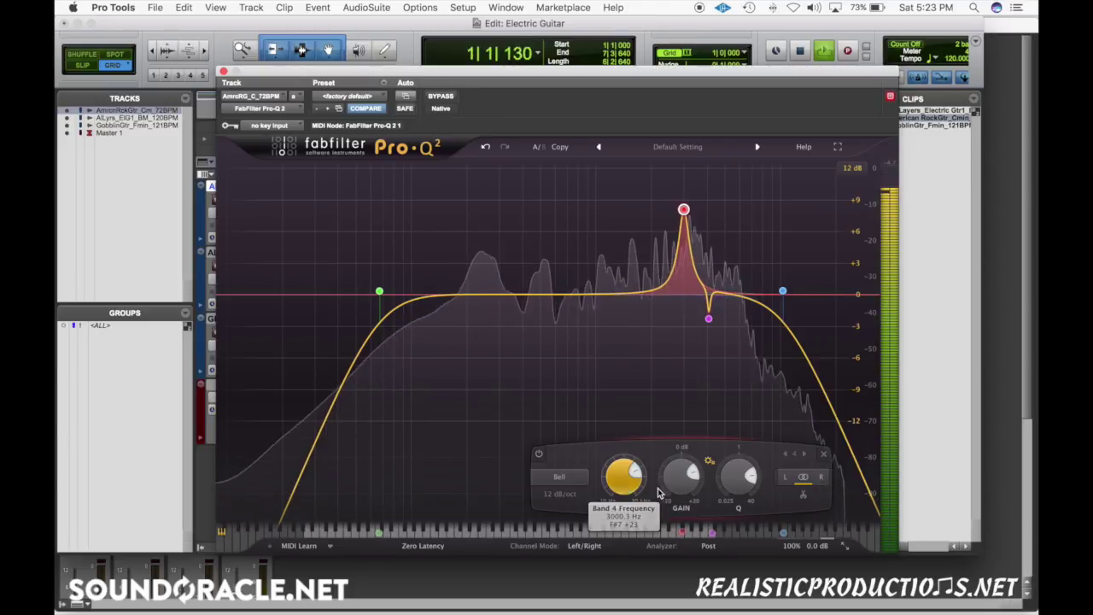
pyautogui.scroll(-6, 674, 489)
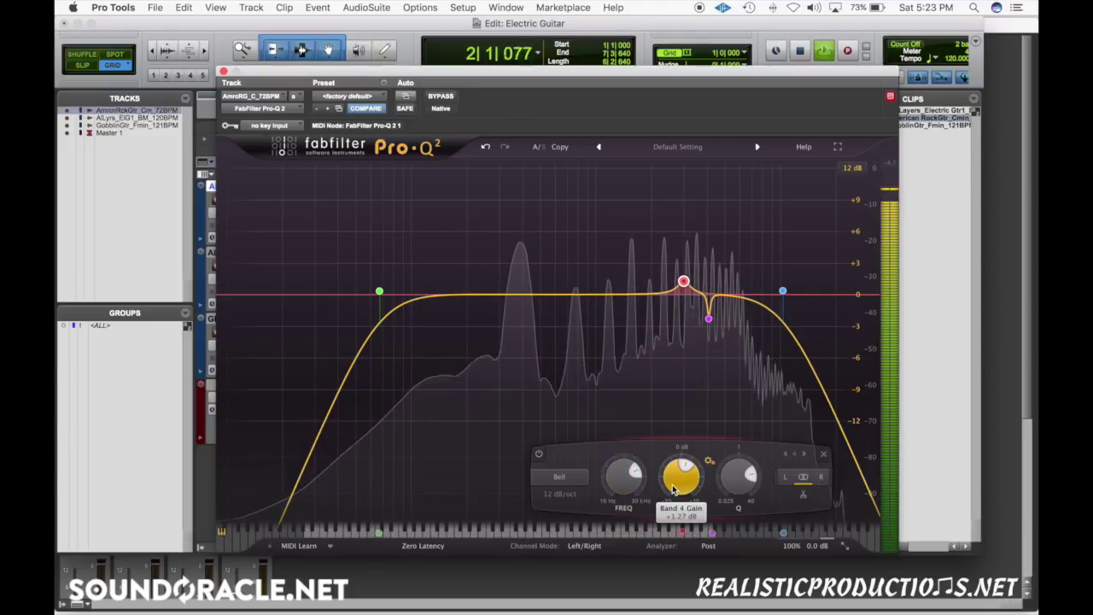
# Solo Band 4, sweep it near 2.9 kHz, and drop its gain to -1.41 dB
pyautogui.press('space')
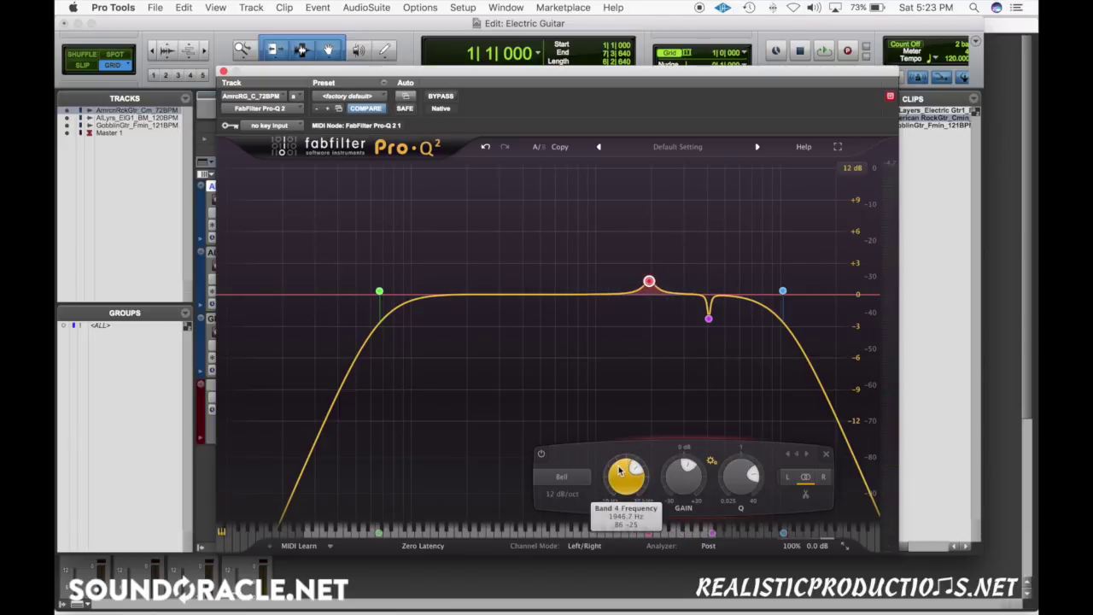
pyautogui.click(672, 240)
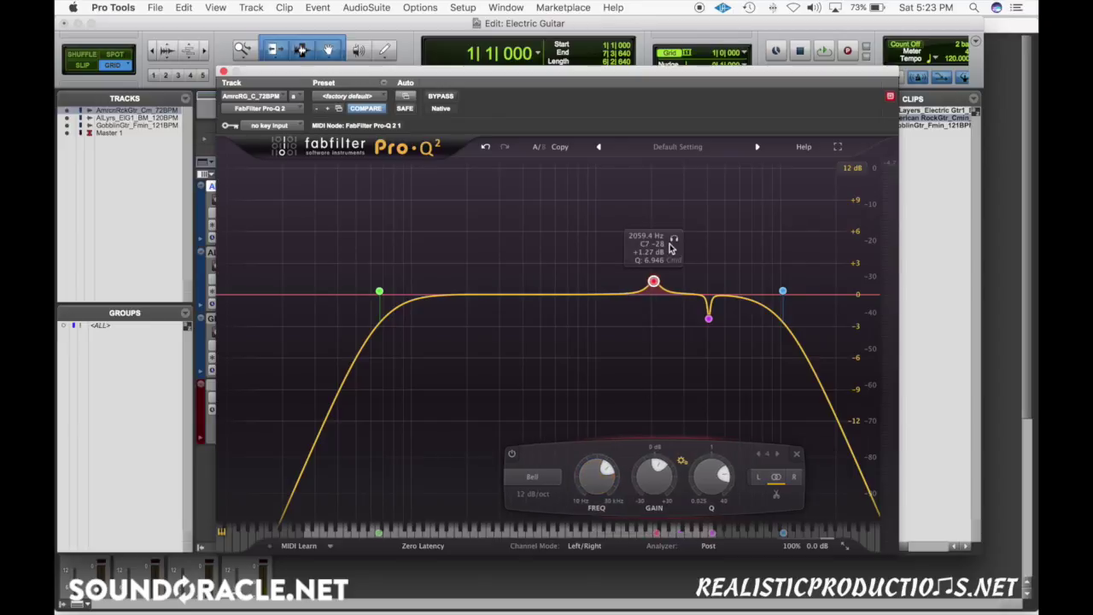
pyautogui.press('space')
pyautogui.moveTo(674, 240); pyautogui.dragTo(696, 256)
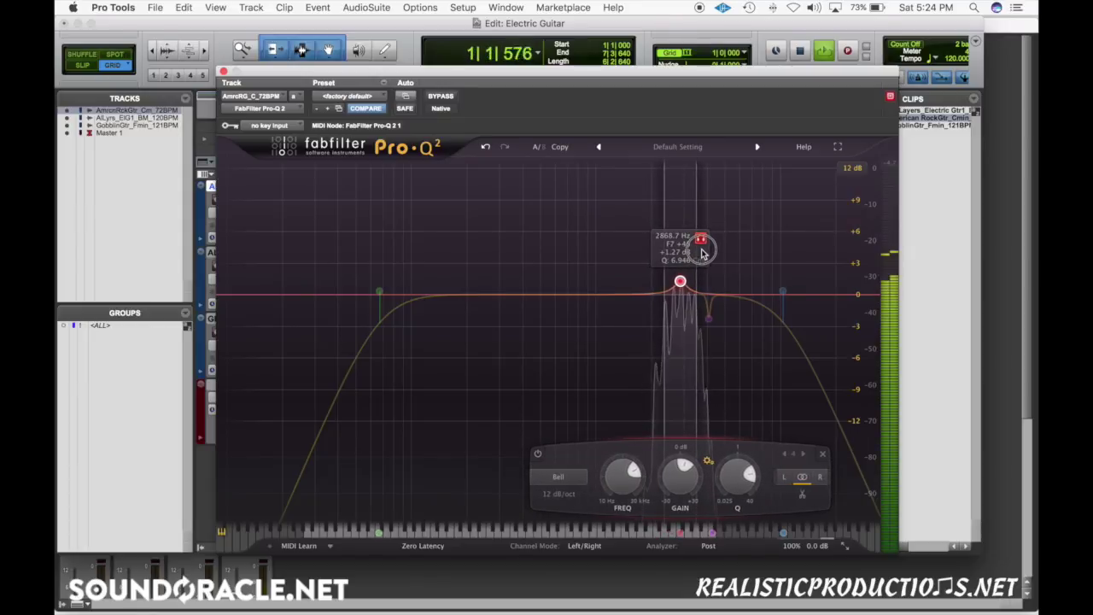
pyautogui.moveTo(705, 252); pyautogui.dragTo(704, 252)
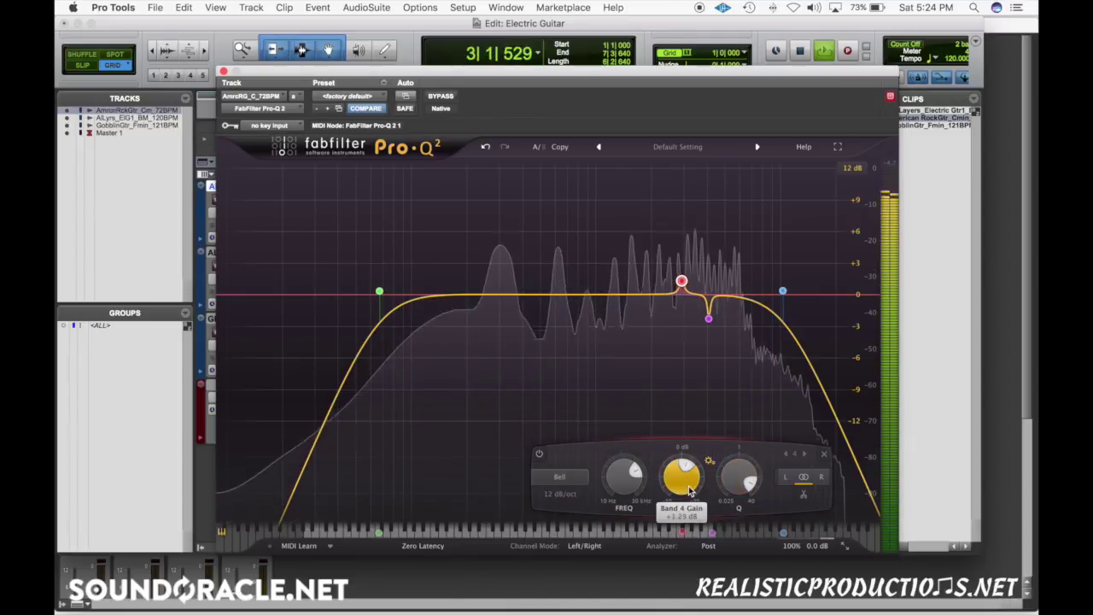
pyautogui.moveTo(682, 475); pyautogui.dragTo(691, 489)
pyautogui.press('space')
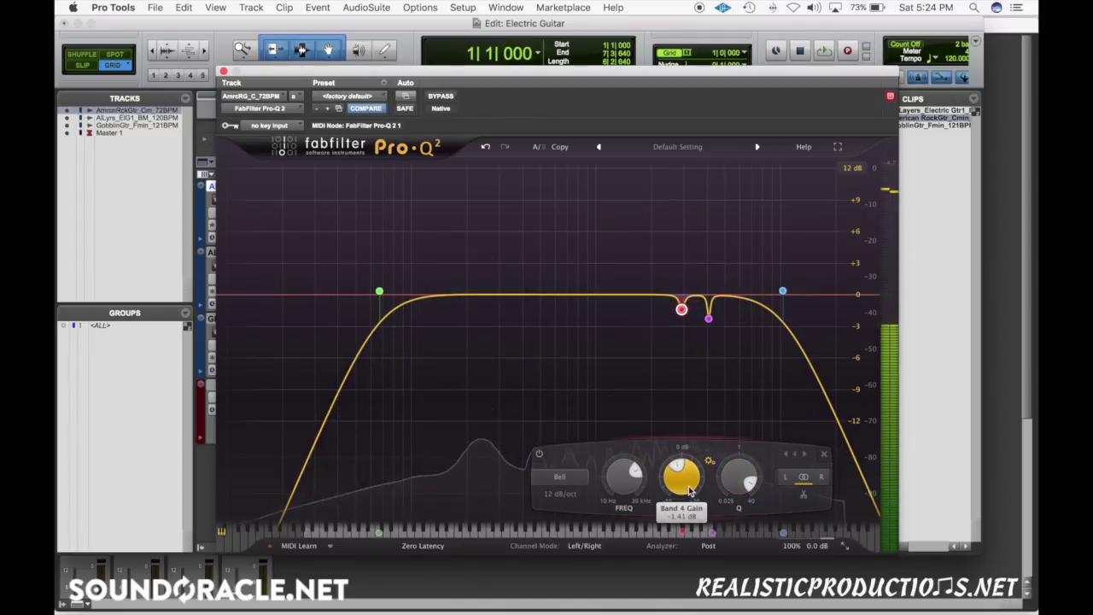
# Add Band 5 near 1.4 kHz, narrow it, and settle it near 1.46 kHz at +1.93 dB
pyautogui.moveTo(623, 296); pyautogui.dragTo(624, 262)
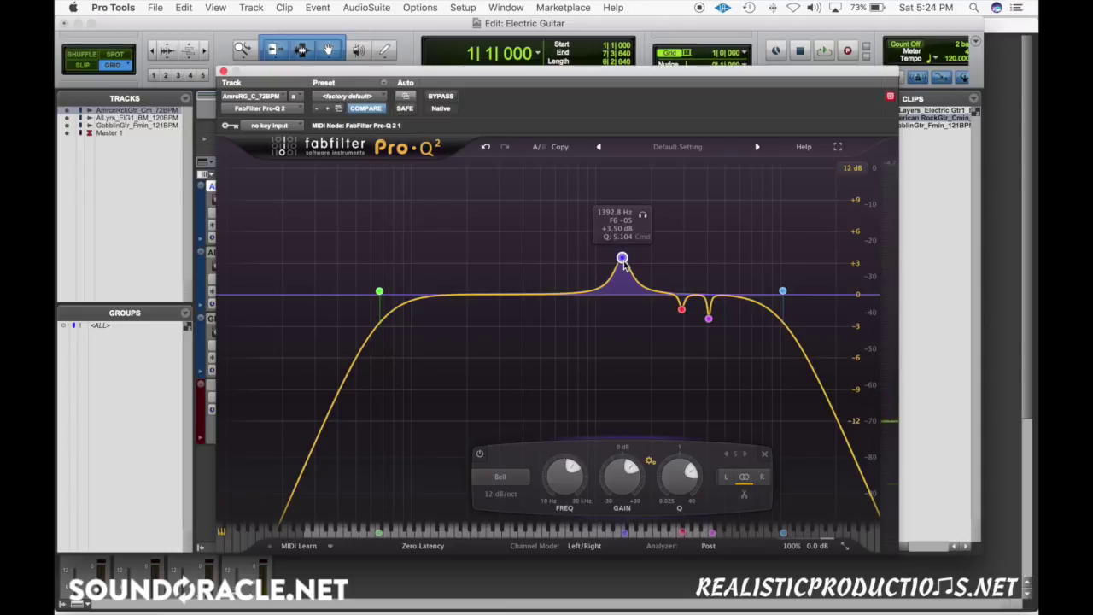
pyautogui.press('space')
pyautogui.click(645, 216)
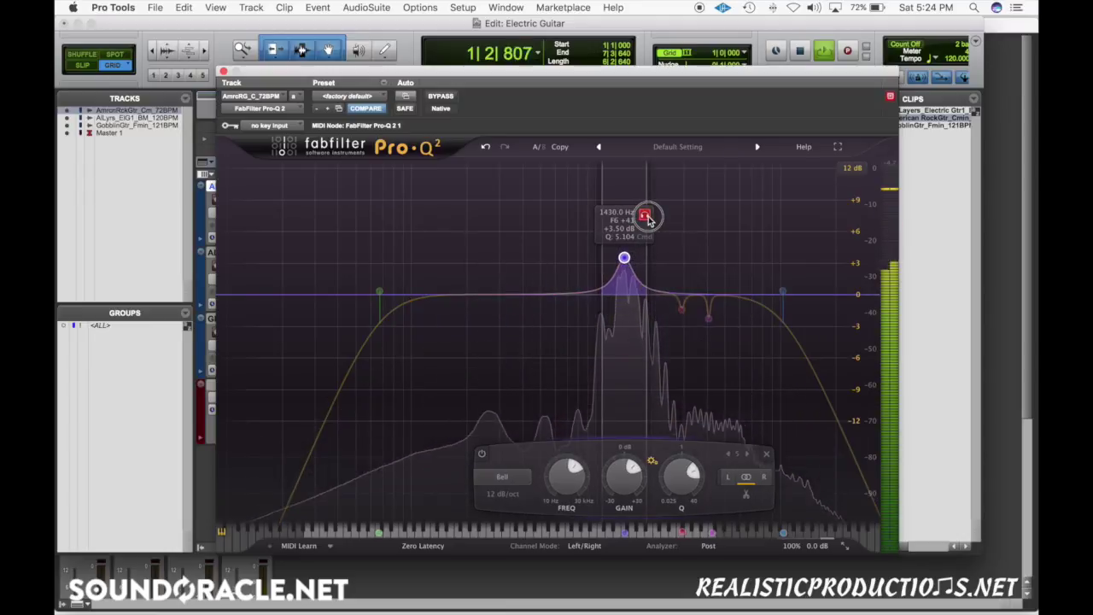
pyautogui.moveTo(648, 219); pyautogui.dragTo(658, 225)
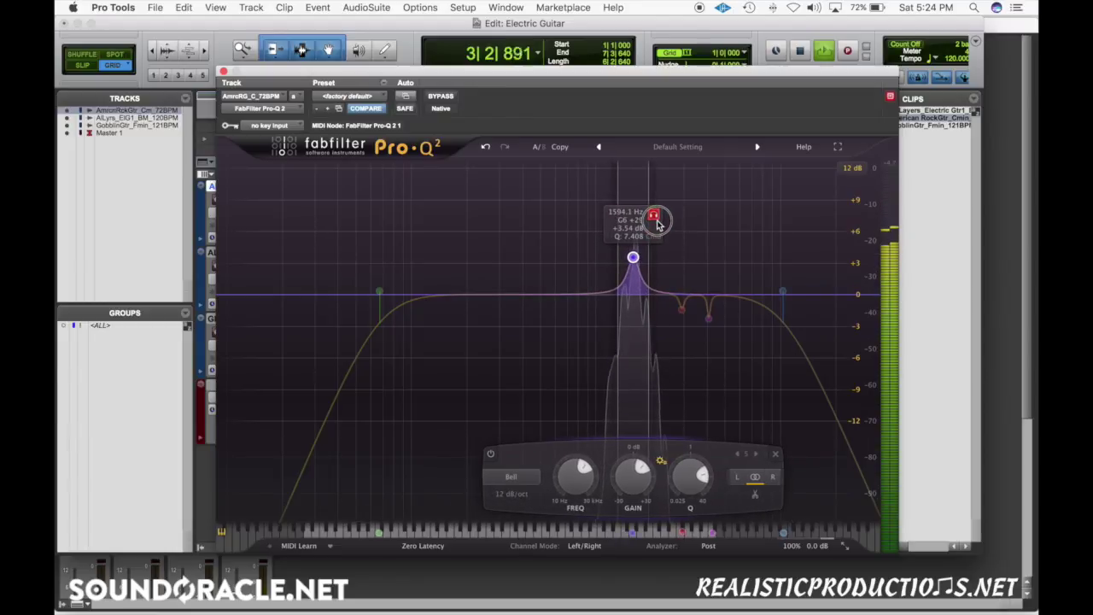
pyautogui.press('space')
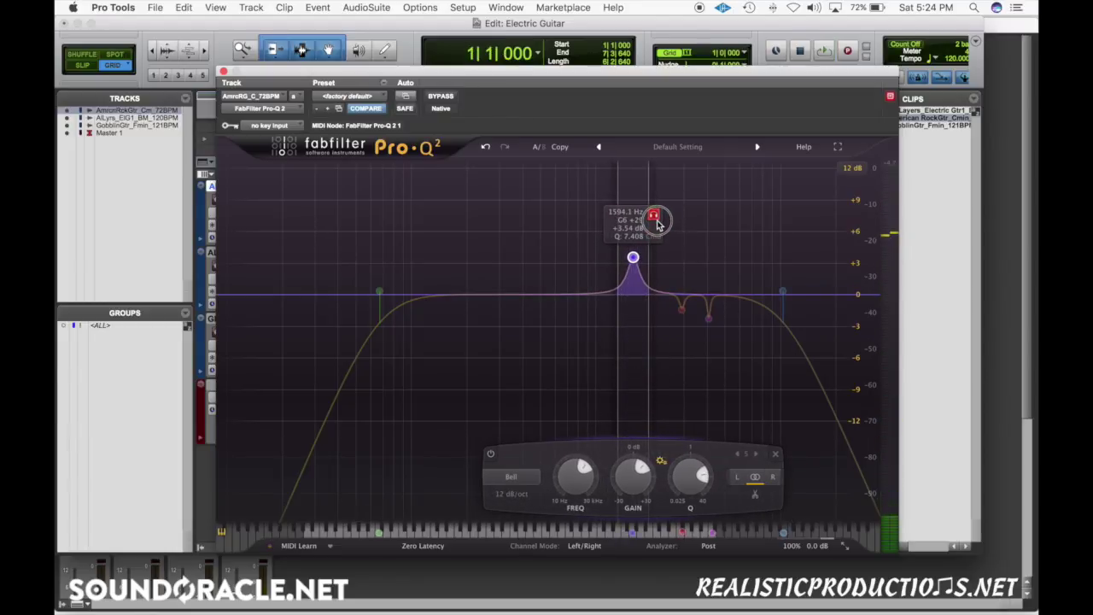
pyautogui.moveTo(658, 224); pyautogui.dragTo(671, 220)
pyautogui.press('space')
pyautogui.scroll(-3, 643, 481)
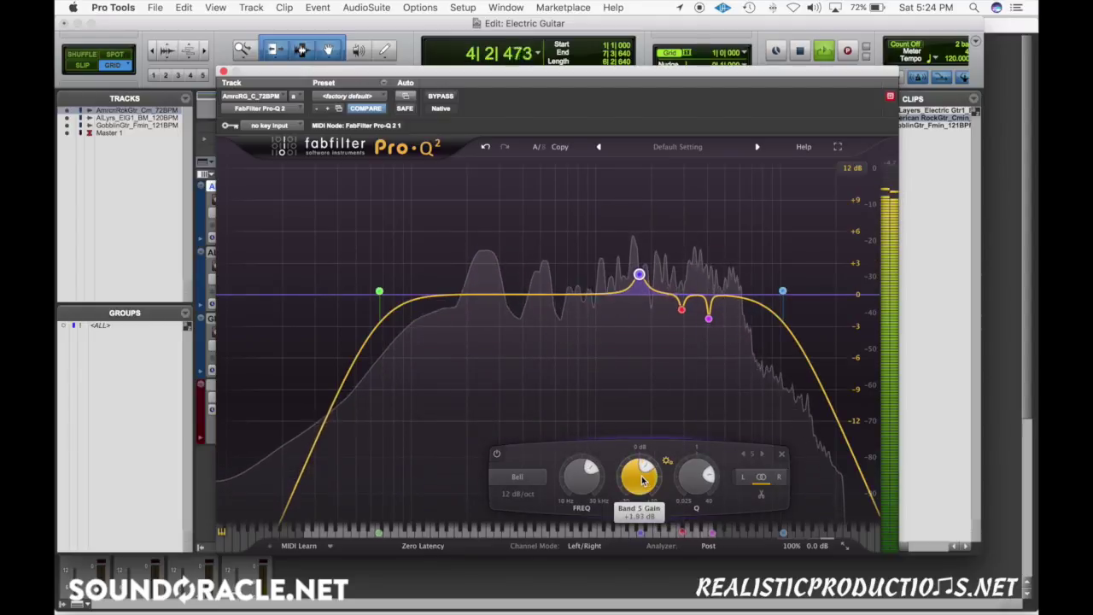
pyautogui.press('space')
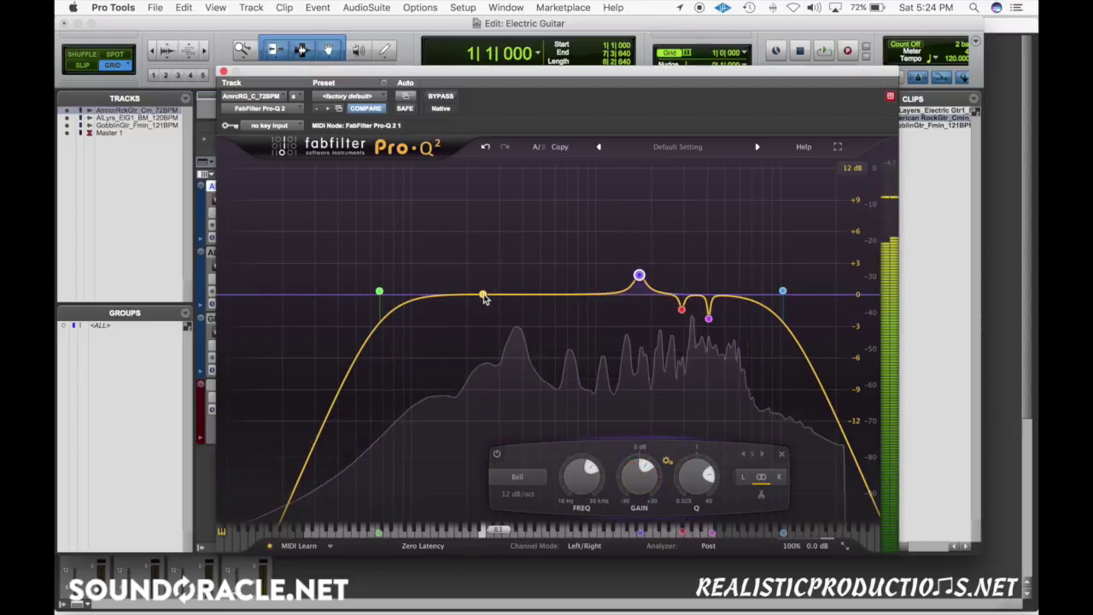
# Make Band 6 a -2.64 dB cut near 242 Hz and add a narrow boost near 128 Hz
pyautogui.moveTo(482, 290); pyautogui.dragTo(479, 271)
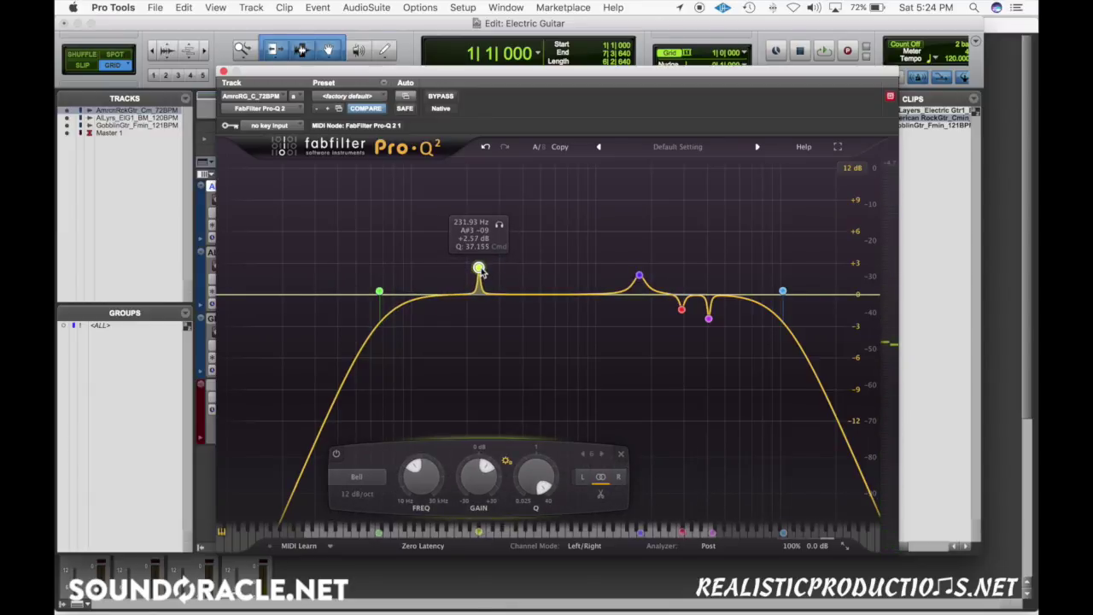
pyautogui.moveTo(479, 270); pyautogui.dragTo(469, 235)
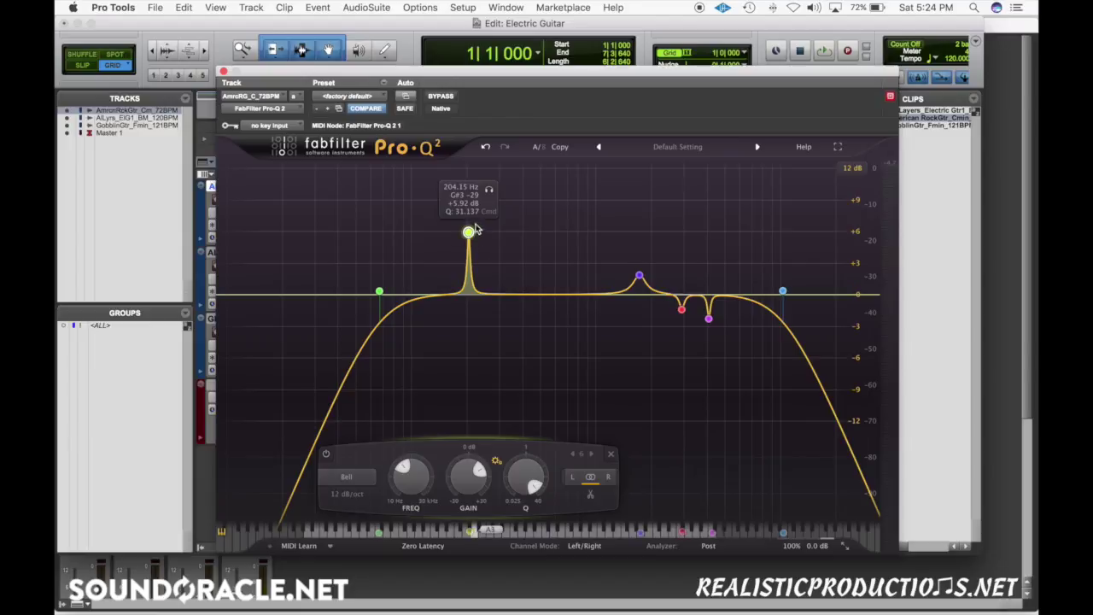
pyautogui.press('space')
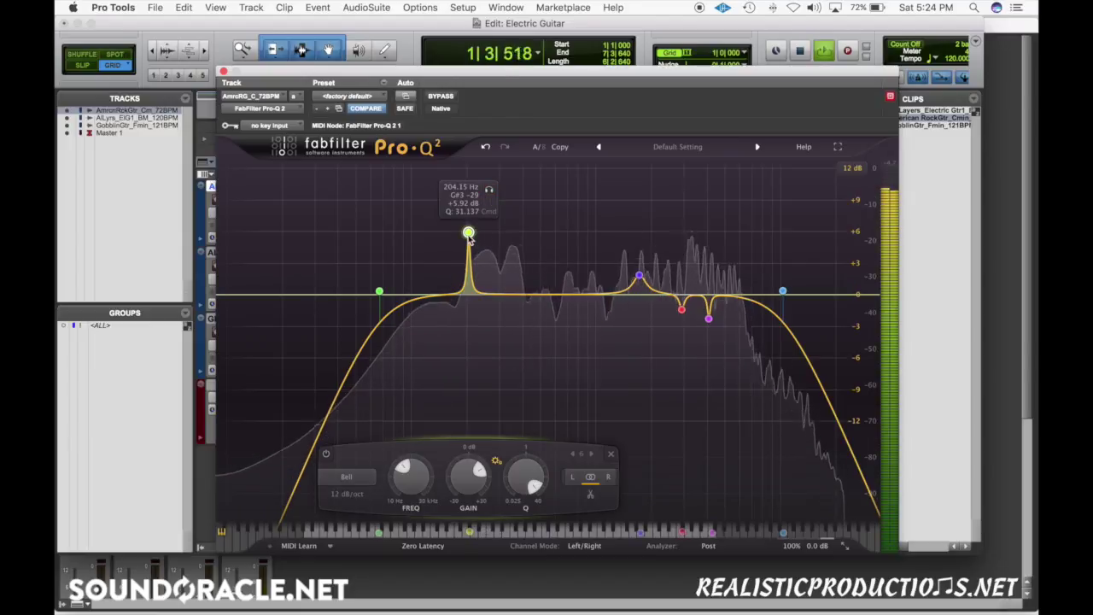
pyautogui.moveTo(469, 233); pyautogui.dragTo(482, 187)
pyautogui.click(504, 210)
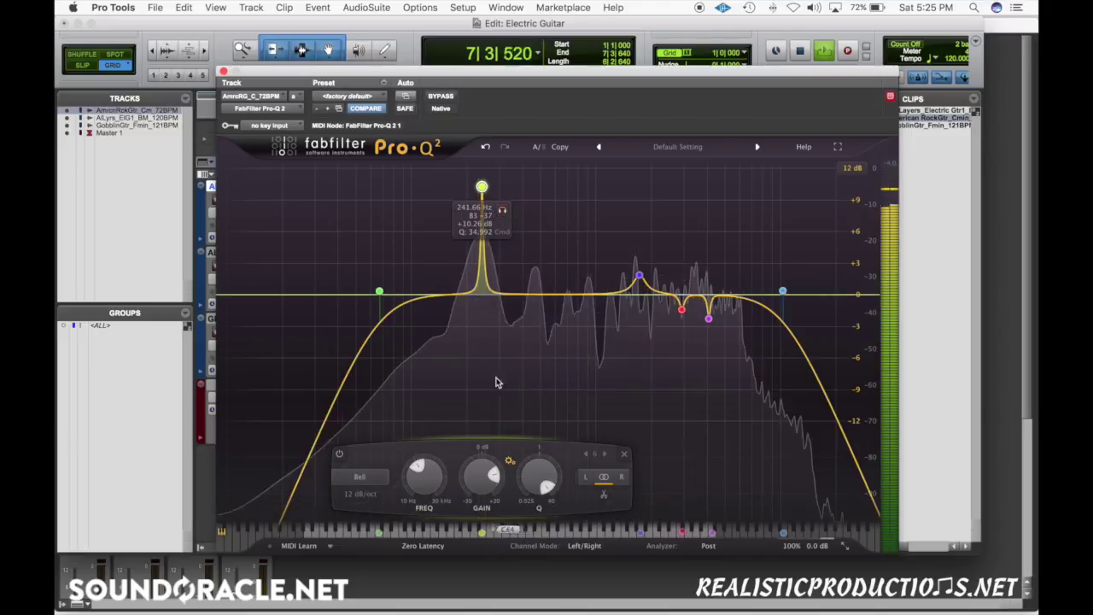
pyautogui.moveTo(479, 479); pyautogui.dragTo(478, 475)
pyautogui.press('space')
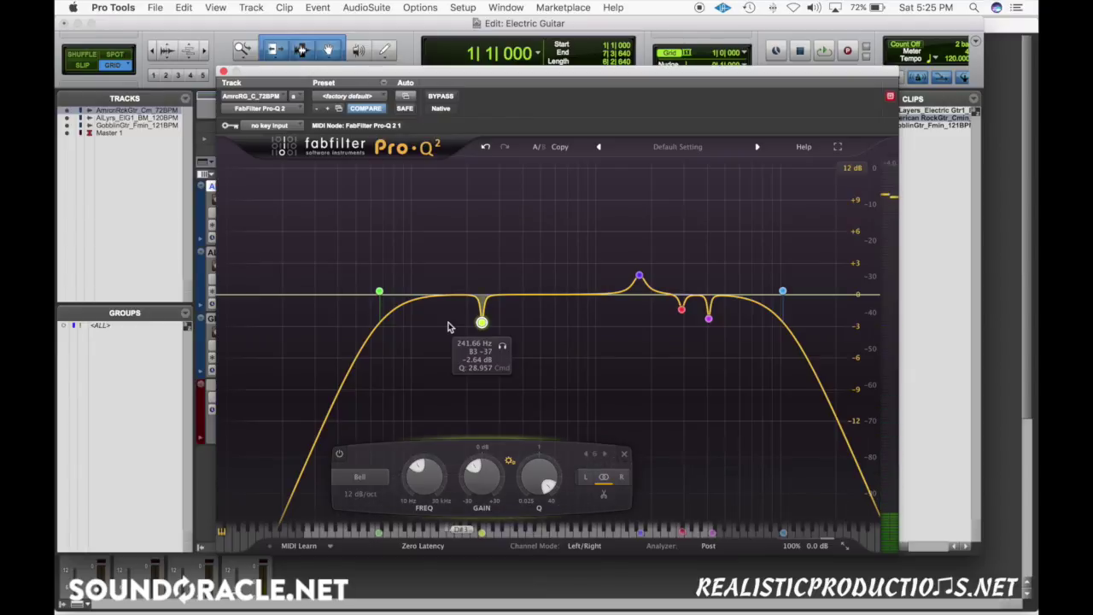
pyautogui.moveTo(443, 294); pyautogui.dragTo(428, 231)
# Solo the 127 Hz band 7 and turn it into a small cut of about -1.31 dB
pyautogui.press('space')
pyautogui.click(450, 193)
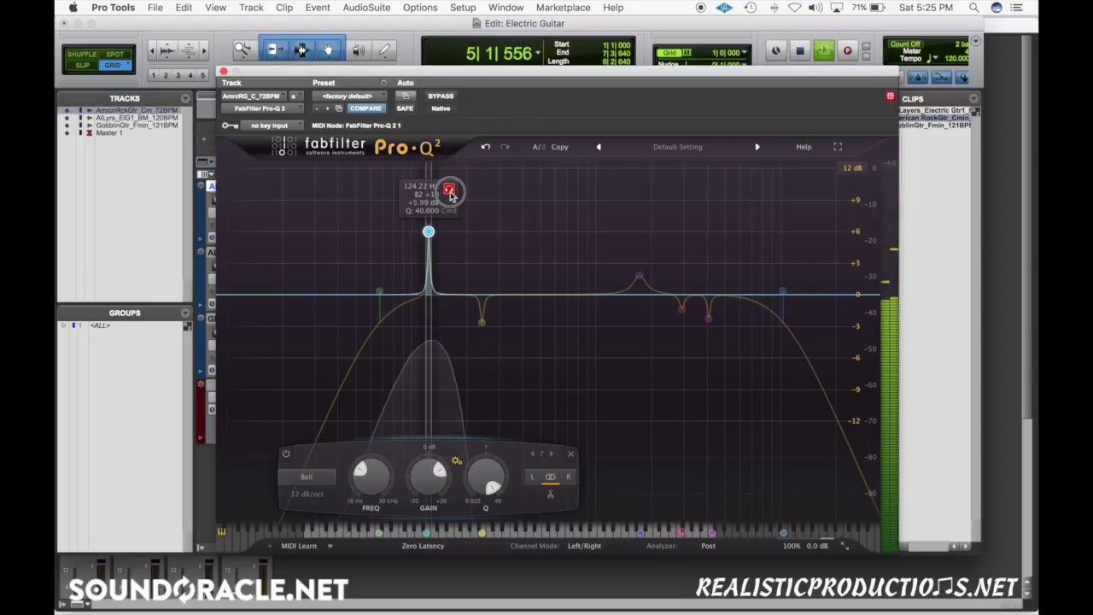
pyautogui.moveTo(450, 195); pyautogui.dragTo(450, 195)
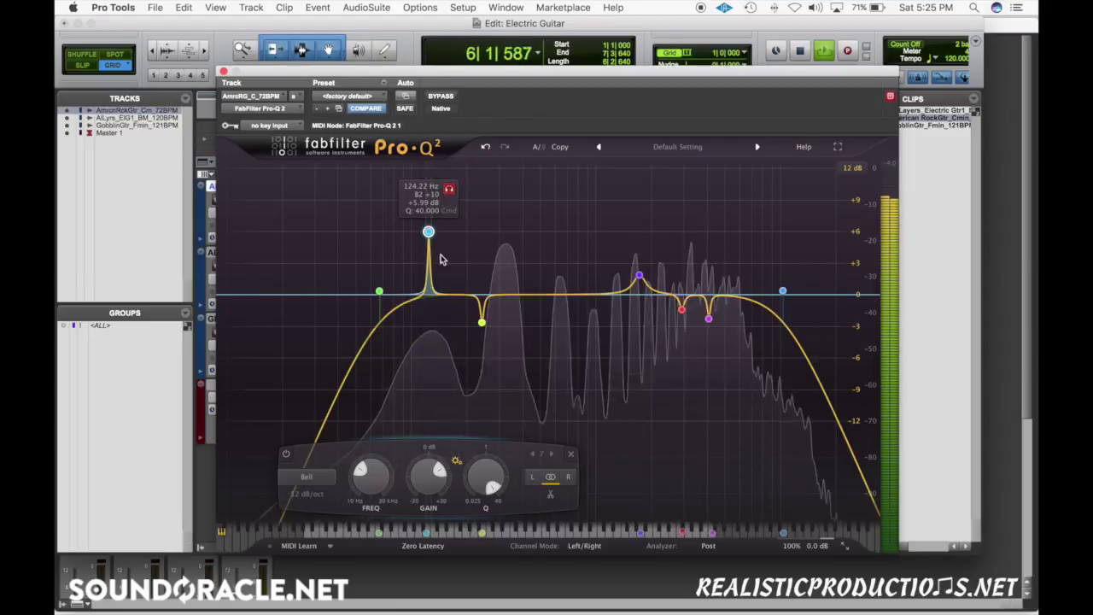
pyautogui.moveTo(432, 474); pyautogui.dragTo(425, 489)
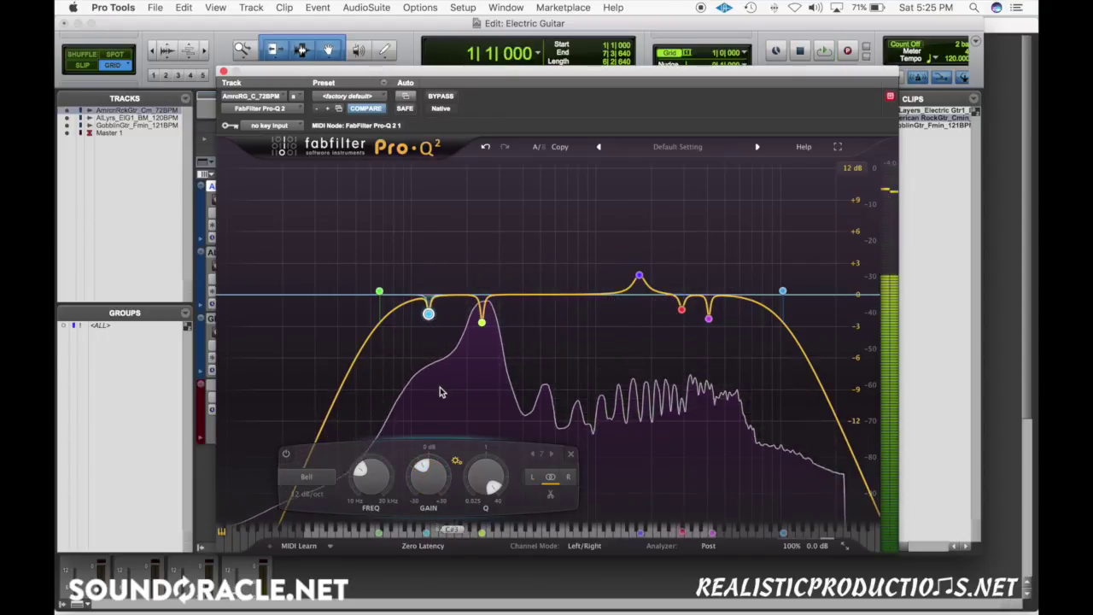
# Grab a low-end spectrum peak as band 8 and set its boost to about +2.18 dB
pyautogui.moveTo(443, 390); pyautogui.dragTo(414, 229)
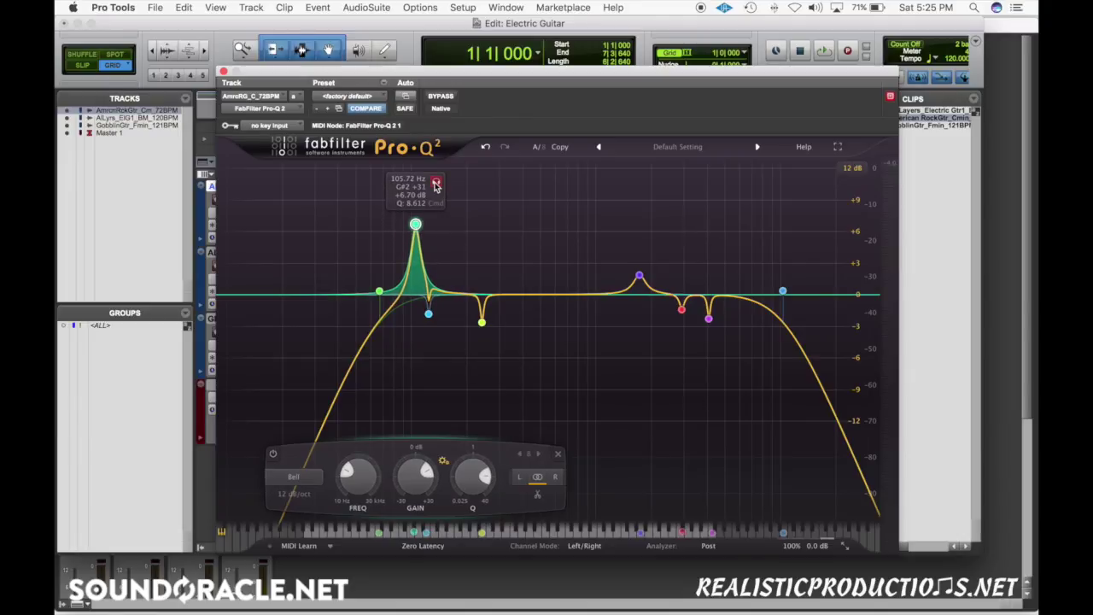
pyautogui.press('space')
pyautogui.scroll(2, 359, 477)
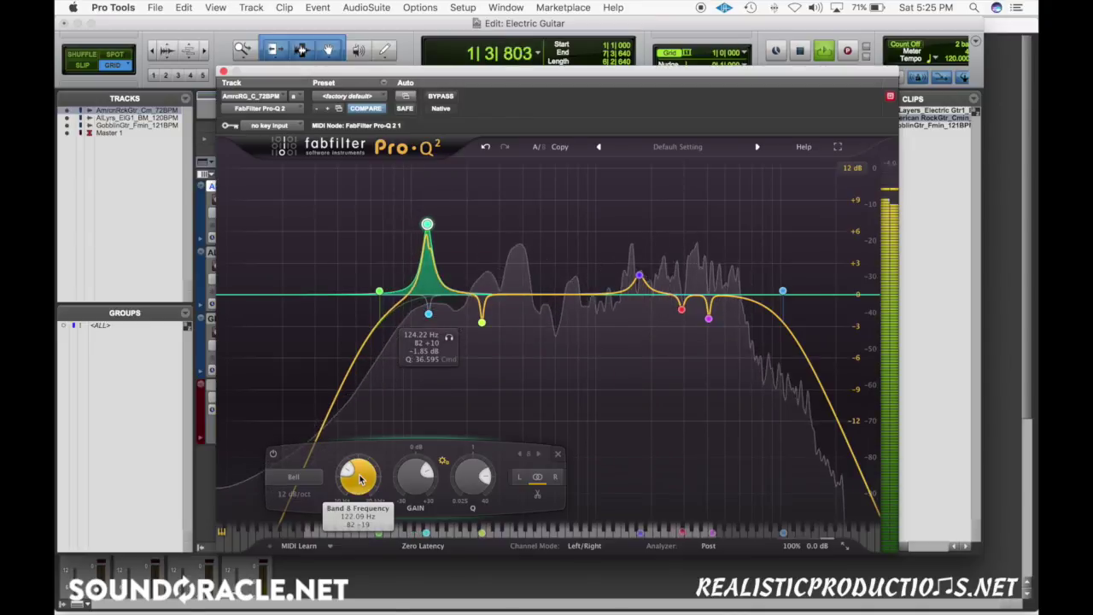
pyautogui.scroll(5, 360, 478)
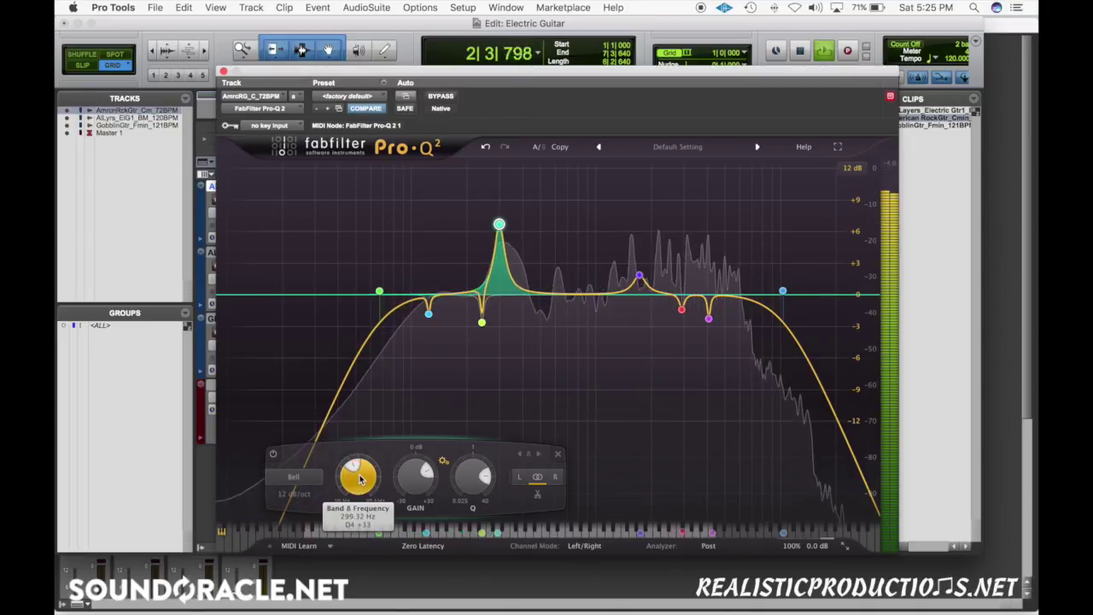
pyautogui.scroll(-4, 360, 478)
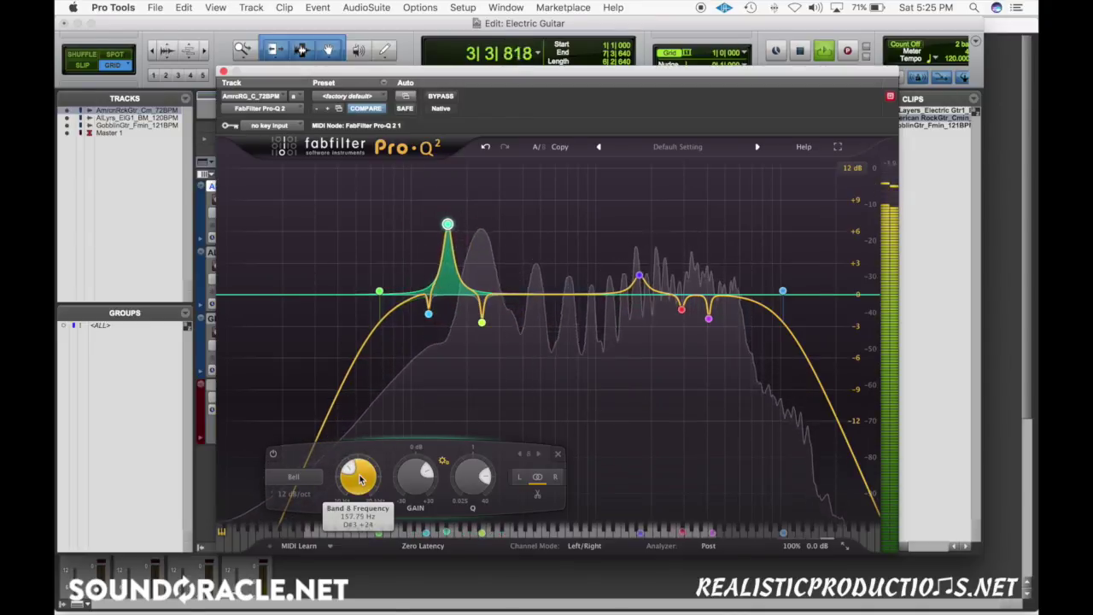
pyautogui.scroll(-3, 360, 478)
pyautogui.press('space')
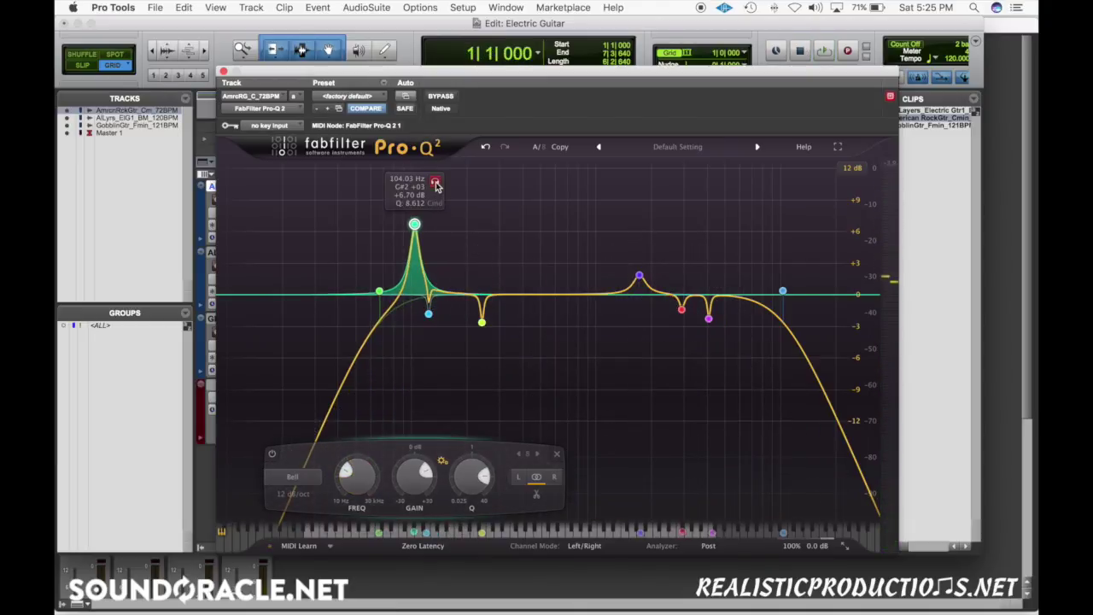
pyautogui.press('space')
pyautogui.moveTo(435, 184); pyautogui.dragTo(527, 192)
pyautogui.moveTo(504, 469); pyautogui.dragTo(510, 497)
# Compare the EQ against the untreated guitar with bypass, then close the plug-in window
pyautogui.click(441, 99)
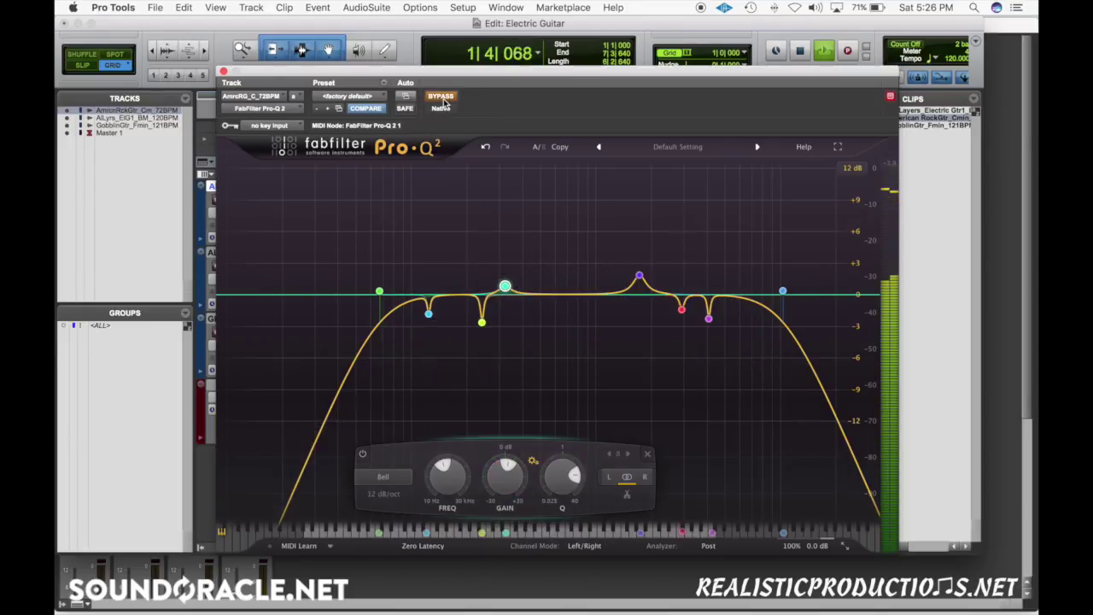
pyautogui.click(443, 98)
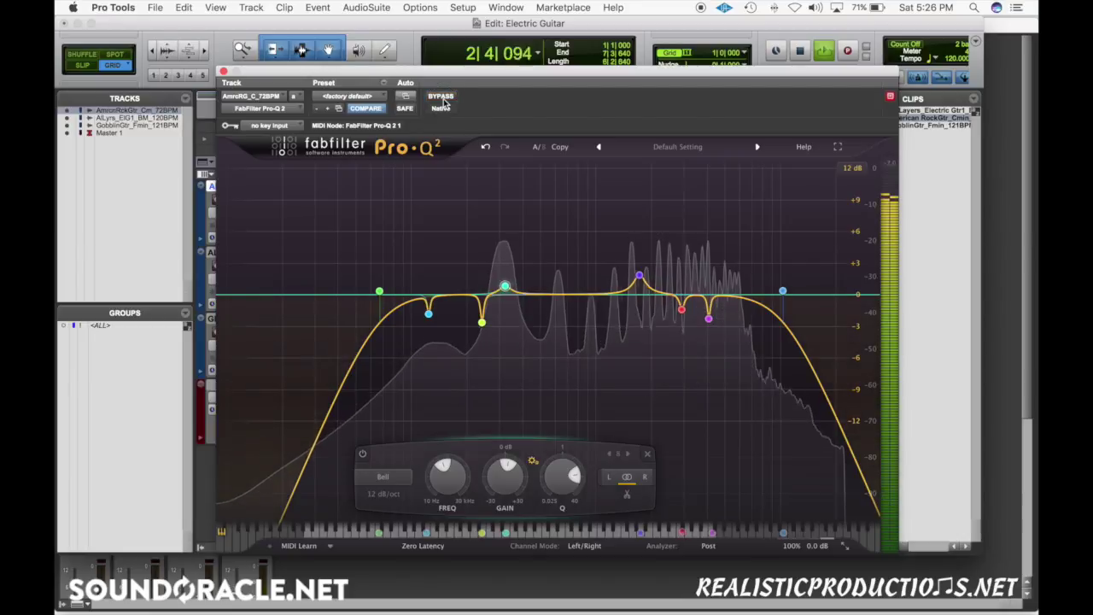
pyautogui.press('space')
pyautogui.click(223, 73)
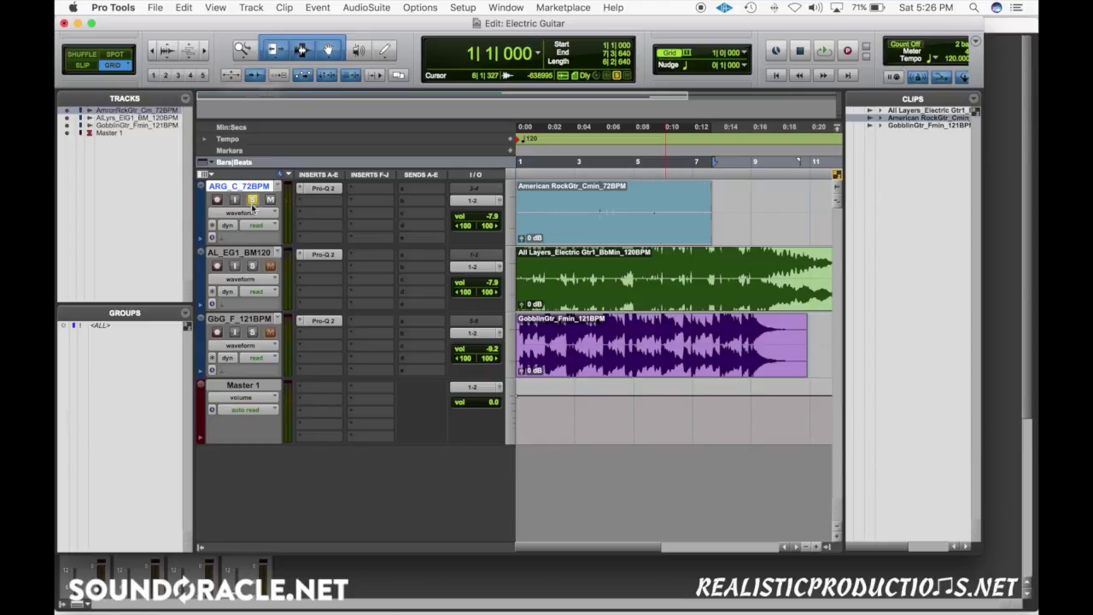
# Select the AL_EG1_BM120 clip from bar 8 to its end and open its Pro-Q 2
pyautogui.click(253, 255)
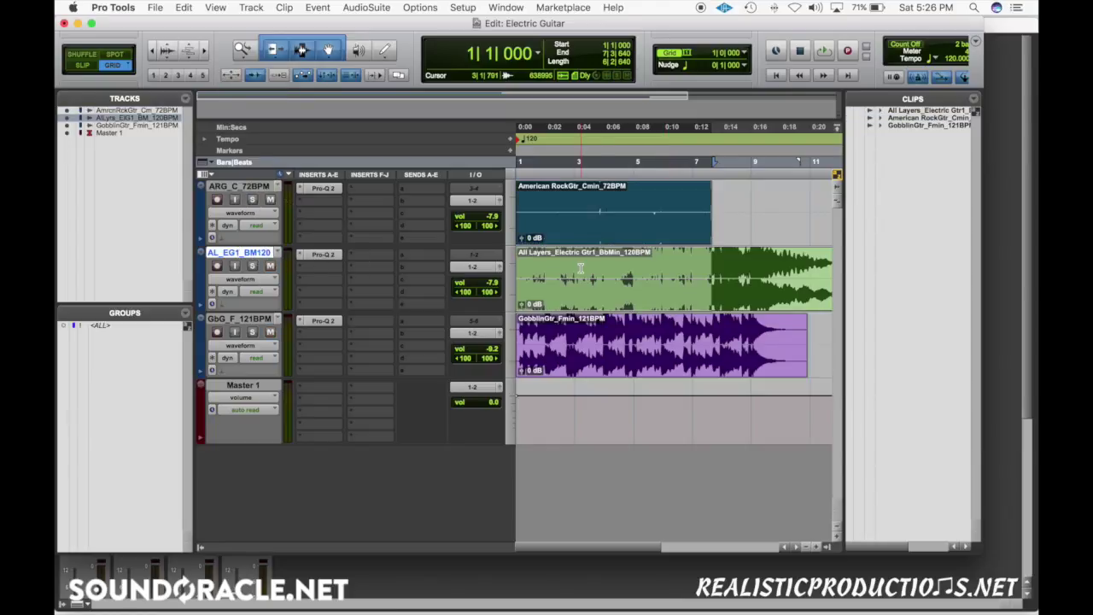
pyautogui.click(660, 301)
pyautogui.moveTo(712, 264); pyautogui.dragTo(833, 273)
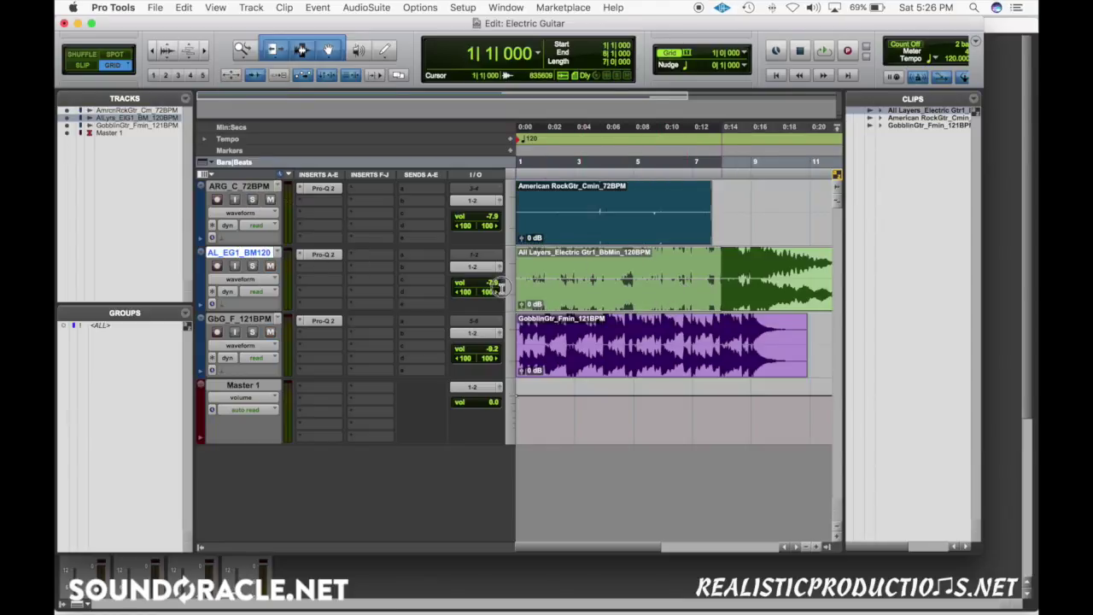
pyautogui.click(316, 255)
pyautogui.press('space')
# Add a low cut and a high cut, settling the high cut at about 9.6 kHz
pyautogui.click(228, 295)
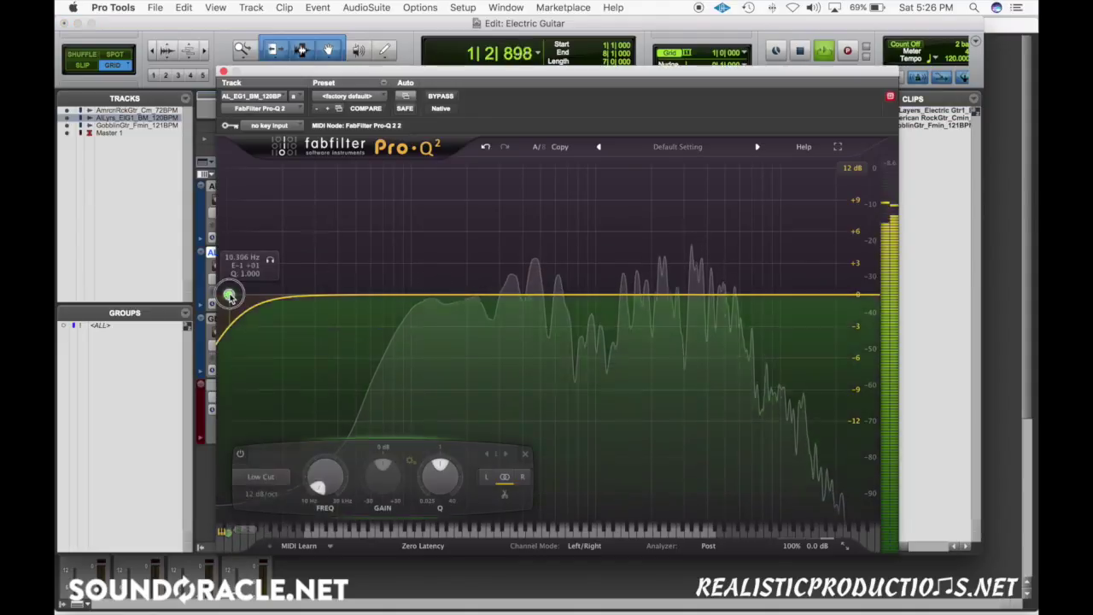
pyautogui.moveTo(229, 295); pyautogui.dragTo(386, 290)
pyautogui.moveTo(852, 296); pyautogui.dragTo(772, 294)
pyautogui.click(437, 95)
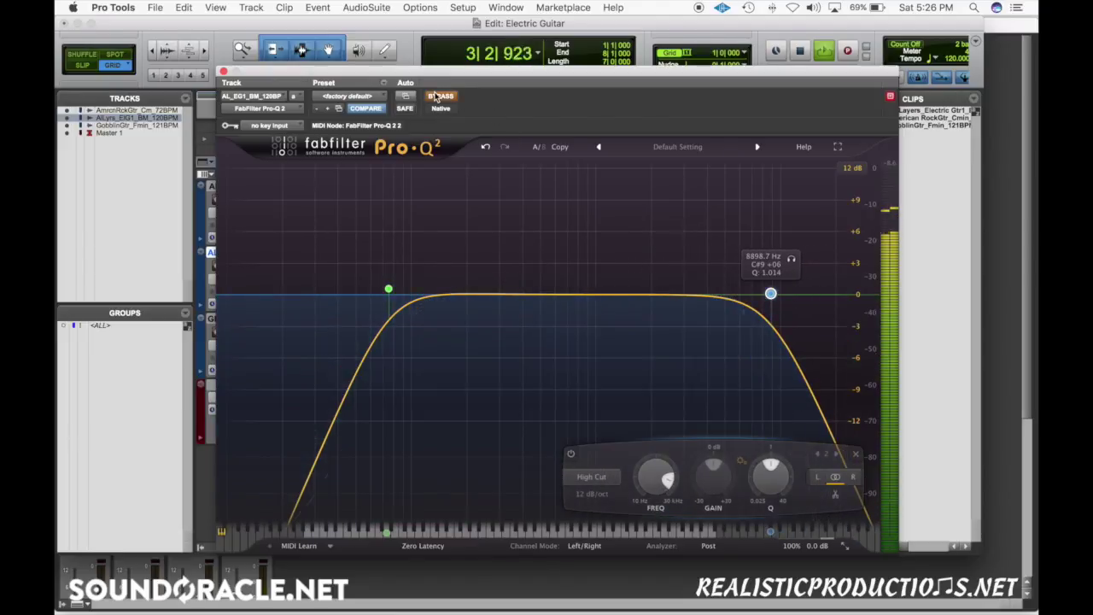
pyautogui.click(437, 96)
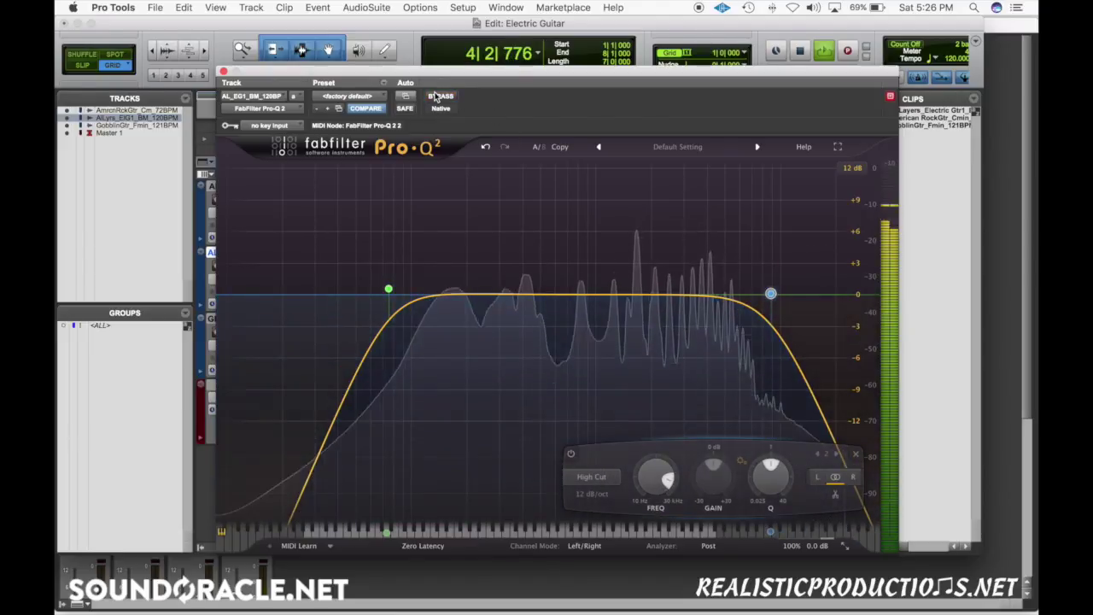
pyautogui.press('space')
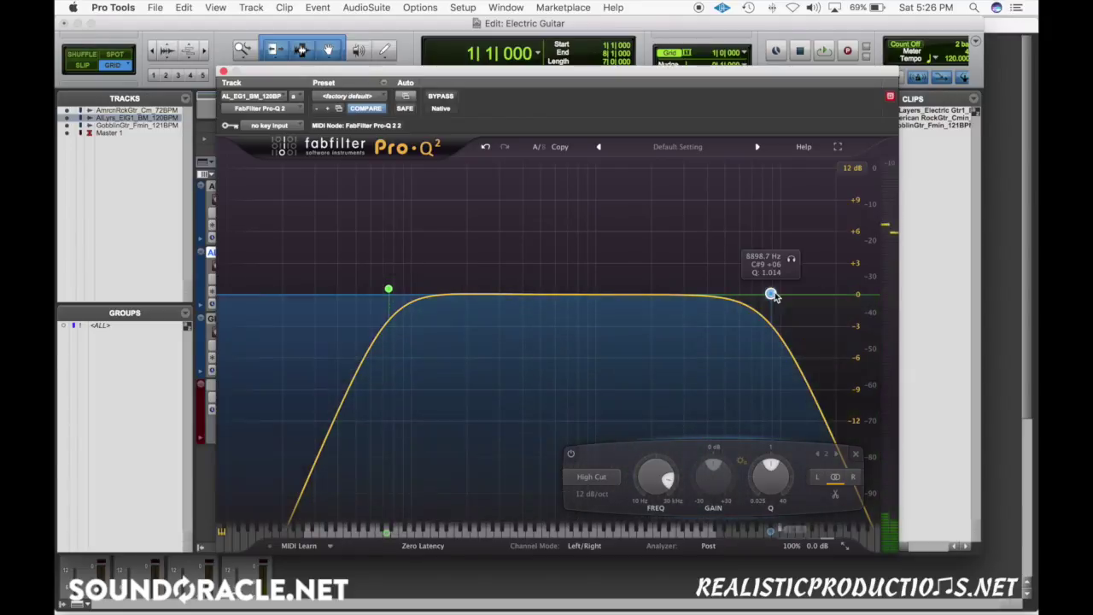
pyautogui.moveTo(772, 295); pyautogui.dragTo(777, 295)
# Add a sharp, narrow bell boost of about +11 dB near 118 Hz
pyautogui.press('space')
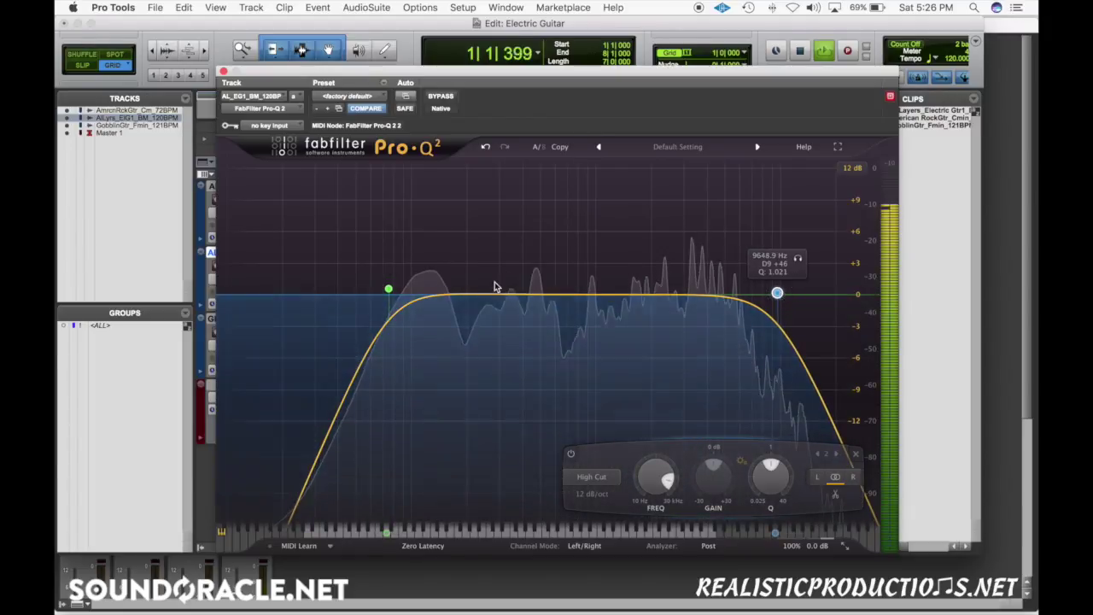
pyautogui.moveTo(435, 296); pyautogui.dragTo(424, 180)
pyautogui.scroll(5, 435, 243)
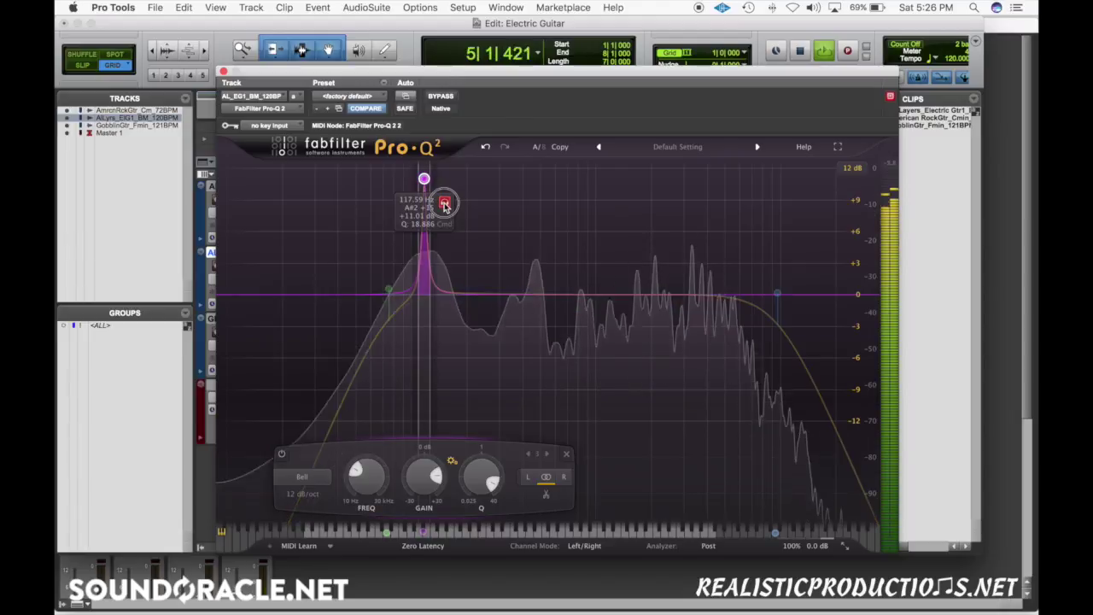
# Unsolo the band and add two new bell bands in the mids and upper mids
pyautogui.click(444, 206)
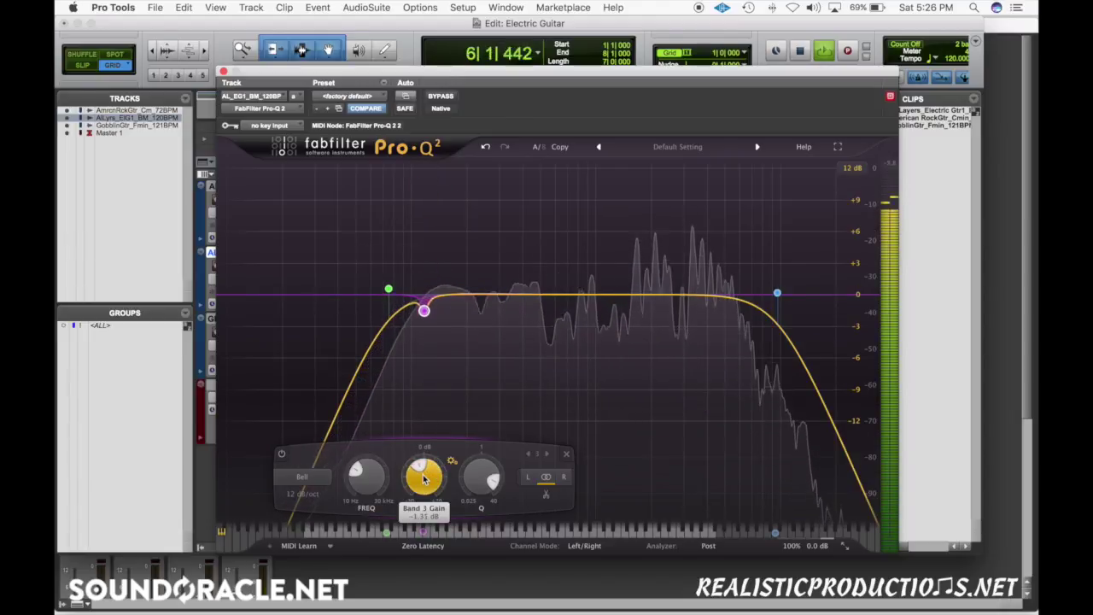
pyautogui.scroll(-2, 425, 480)
pyautogui.moveTo(534, 297); pyautogui.dragTo(707, 214)
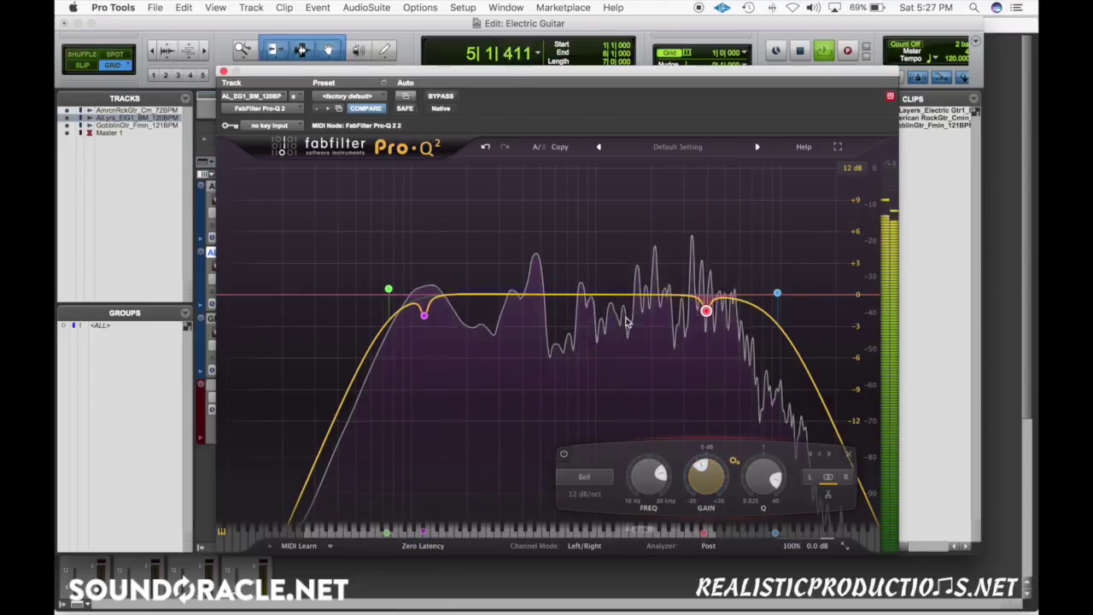
pyautogui.moveTo(628, 297); pyautogui.dragTo(661, 214)
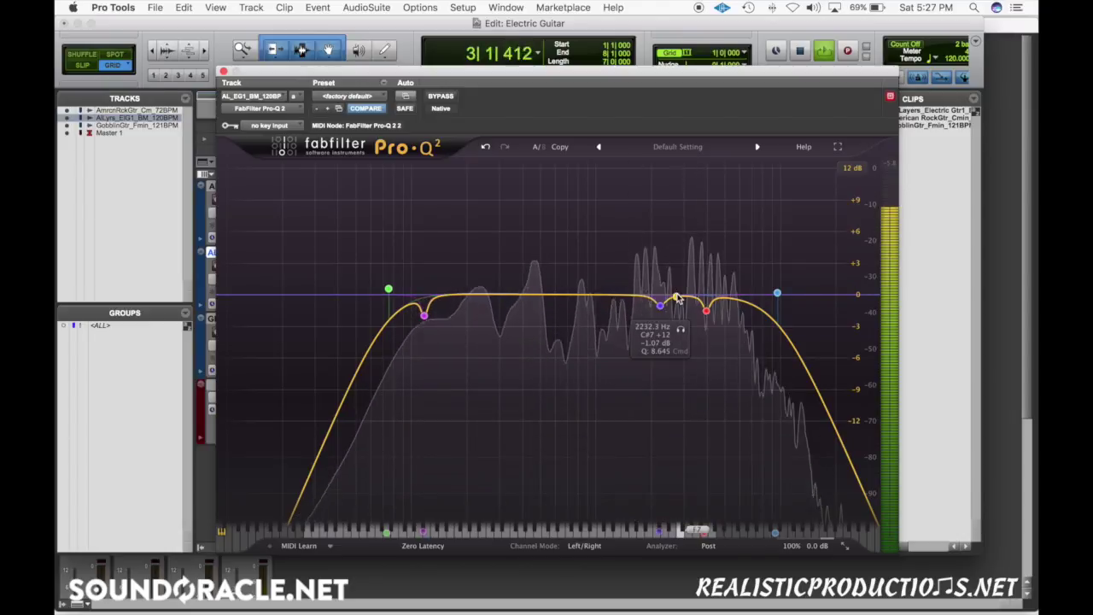
# Add narrow boosts near 3 kHz and 1.4 kHz, then compare with bypass
pyautogui.moveTo(682, 295); pyautogui.dragTo(683, 260)
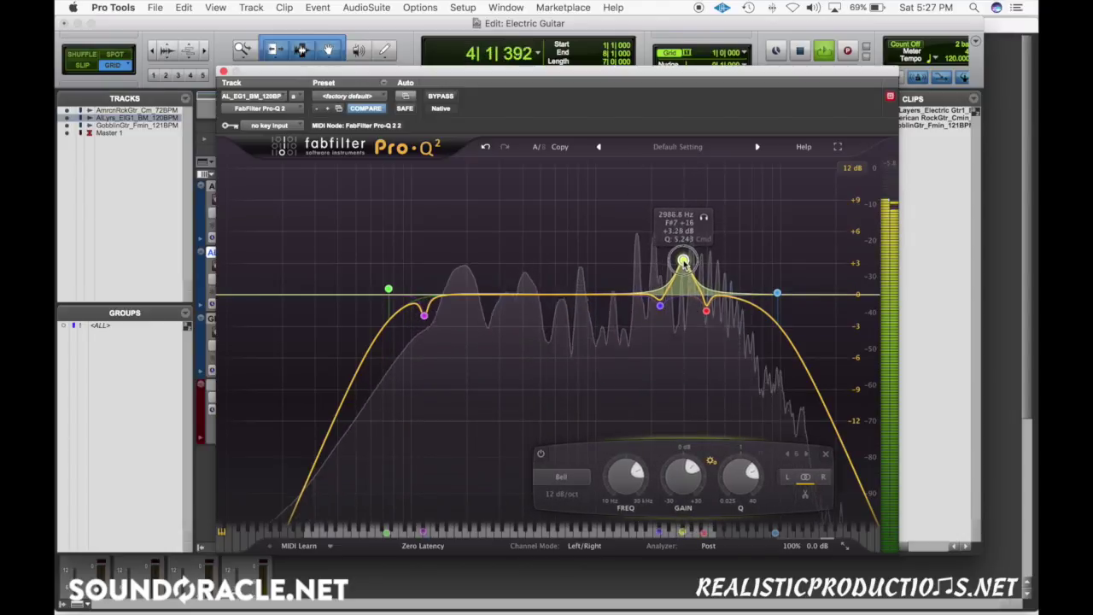
pyautogui.moveTo(604, 297); pyautogui.dragTo(636, 271)
pyautogui.click(441, 97)
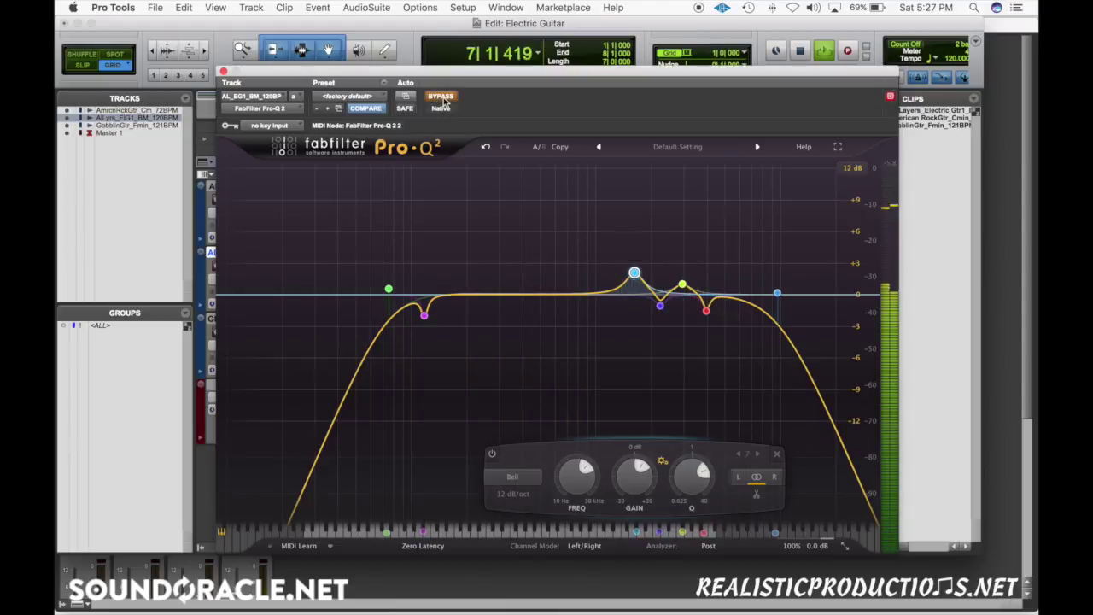
pyautogui.click(444, 98)
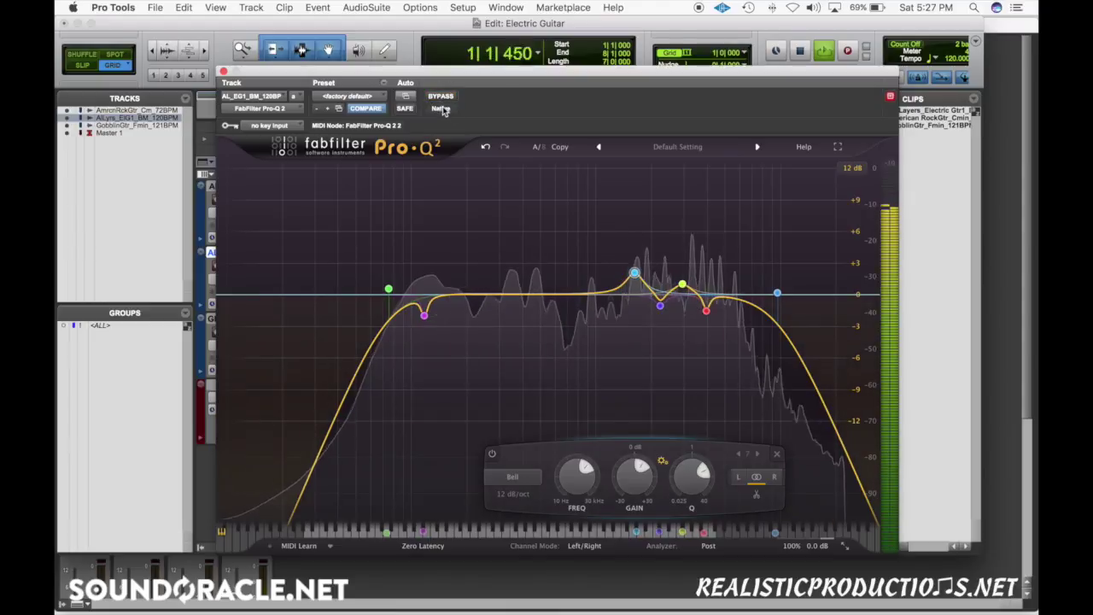
# Close the second guitar's EQ and open Pro-Q 2 on the GbG_F_121BPM guitar track
pyautogui.click(224, 71)
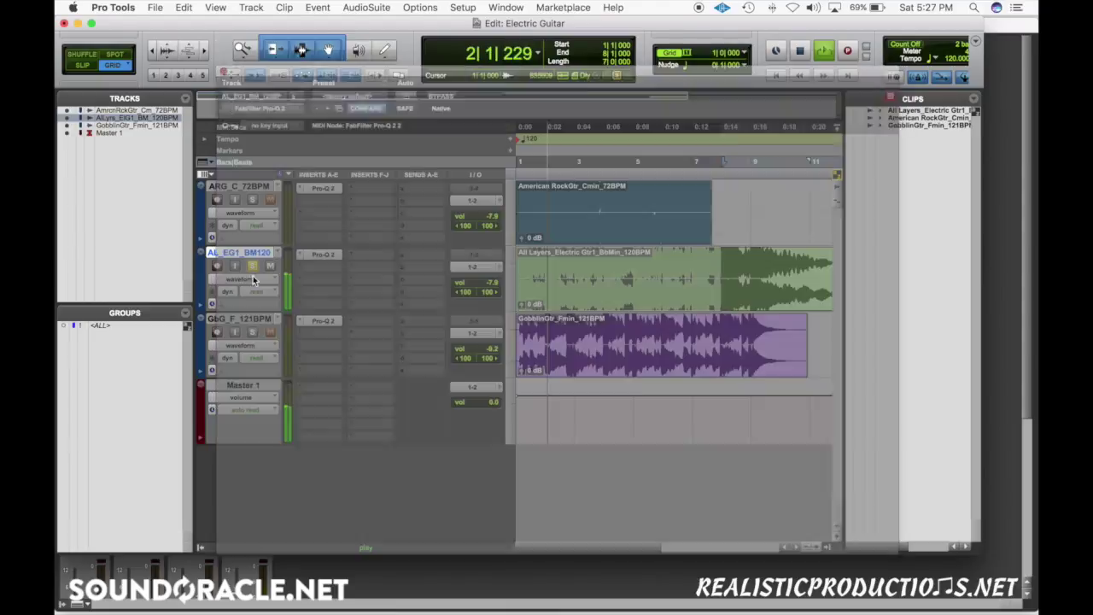
pyautogui.press('space')
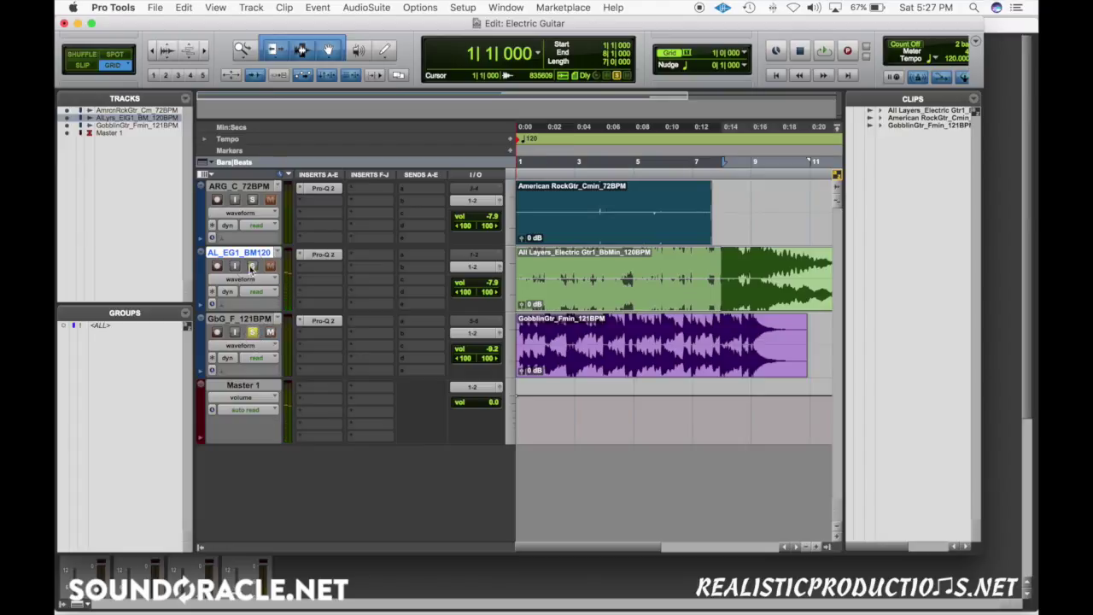
pyautogui.click(588, 369)
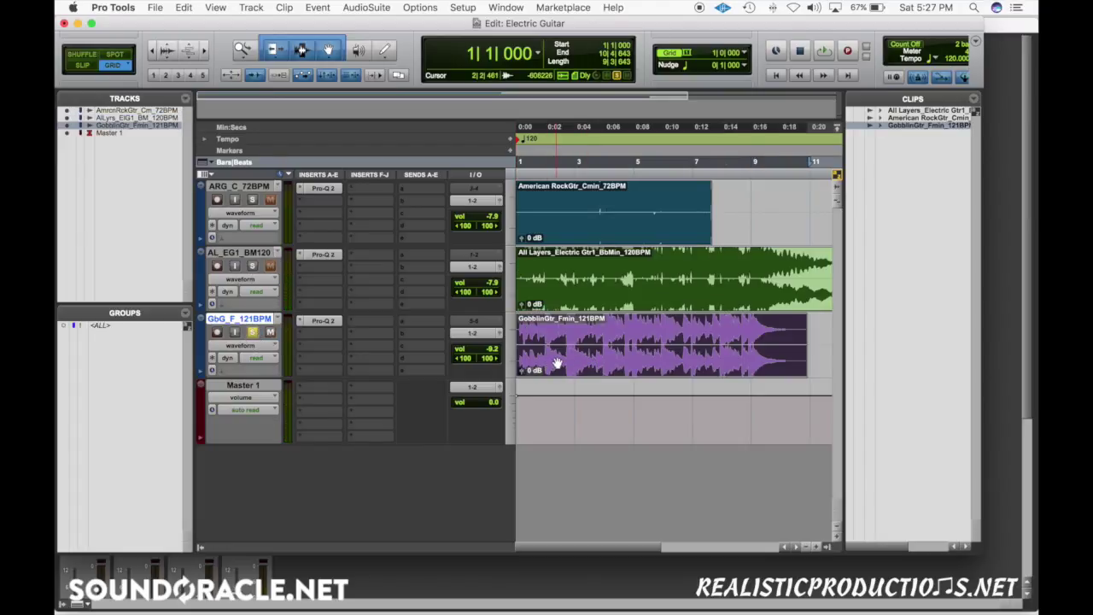
pyautogui.click(321, 320)
# Add a low cut at about 69 Hz and a high cut near 8.5 kHz, checking with bypass
pyautogui.moveTo(244, 293); pyautogui.dragTo(354, 293)
pyautogui.moveTo(847, 295); pyautogui.dragTo(759, 293)
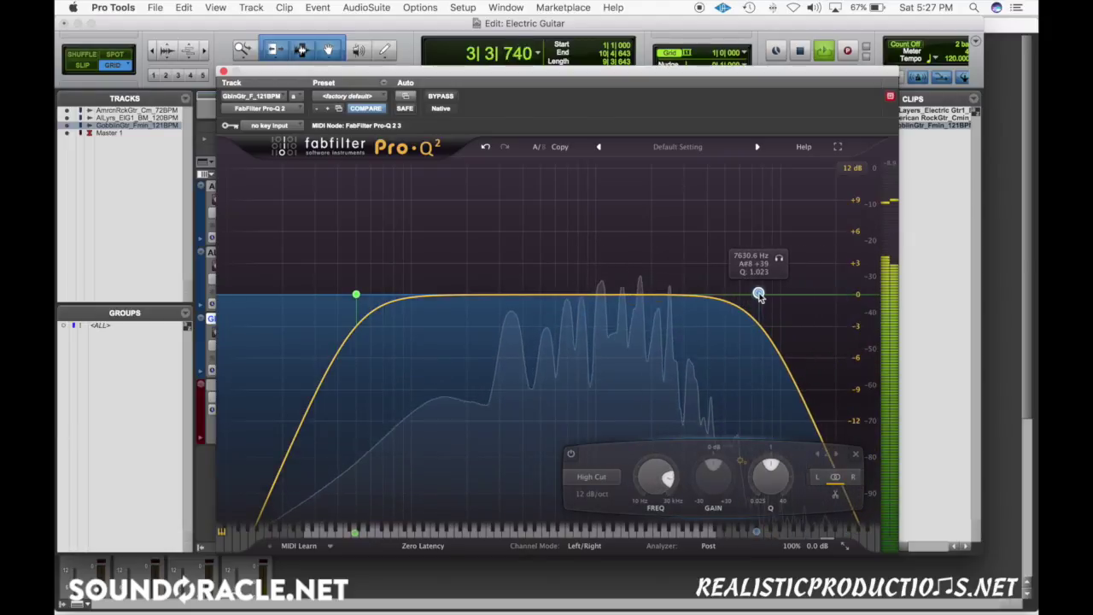
pyautogui.click(441, 96)
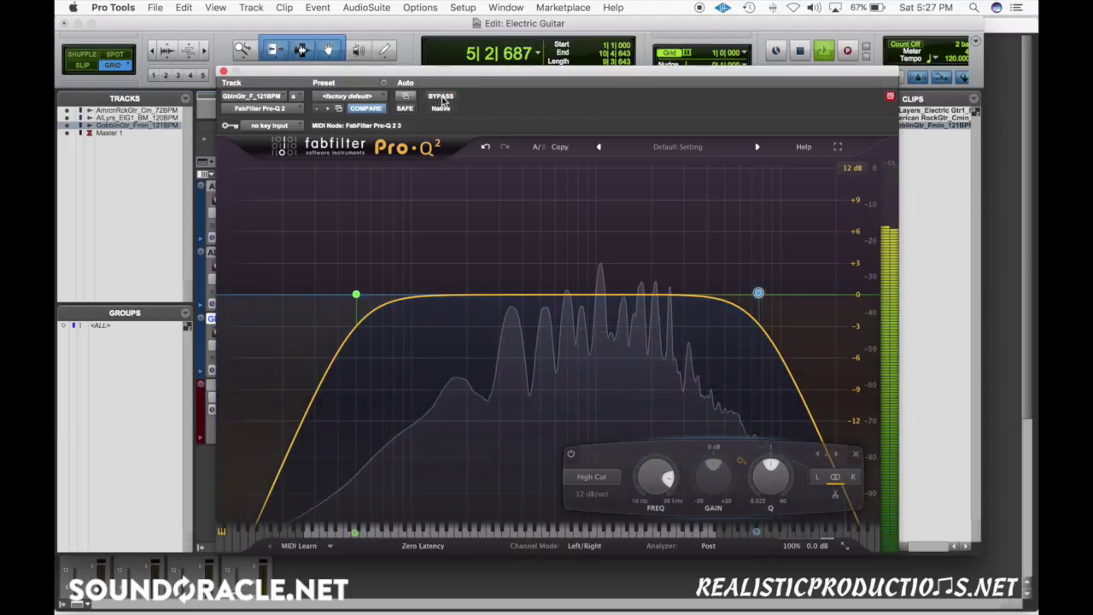
pyautogui.press('space')
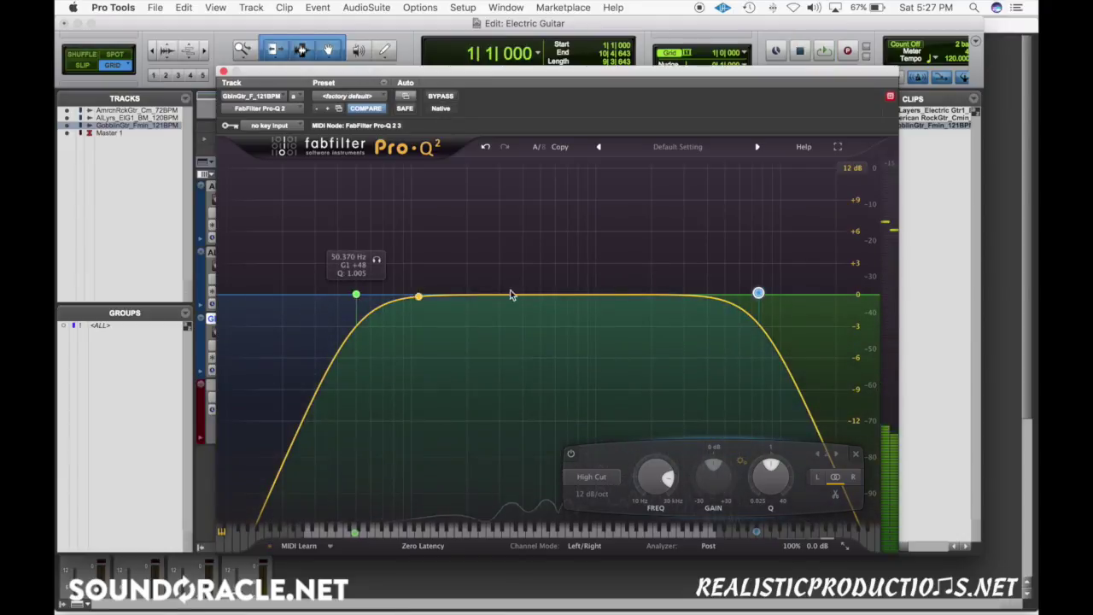
pyautogui.moveTo(357, 295); pyautogui.dragTo(383, 293)
pyautogui.press('space')
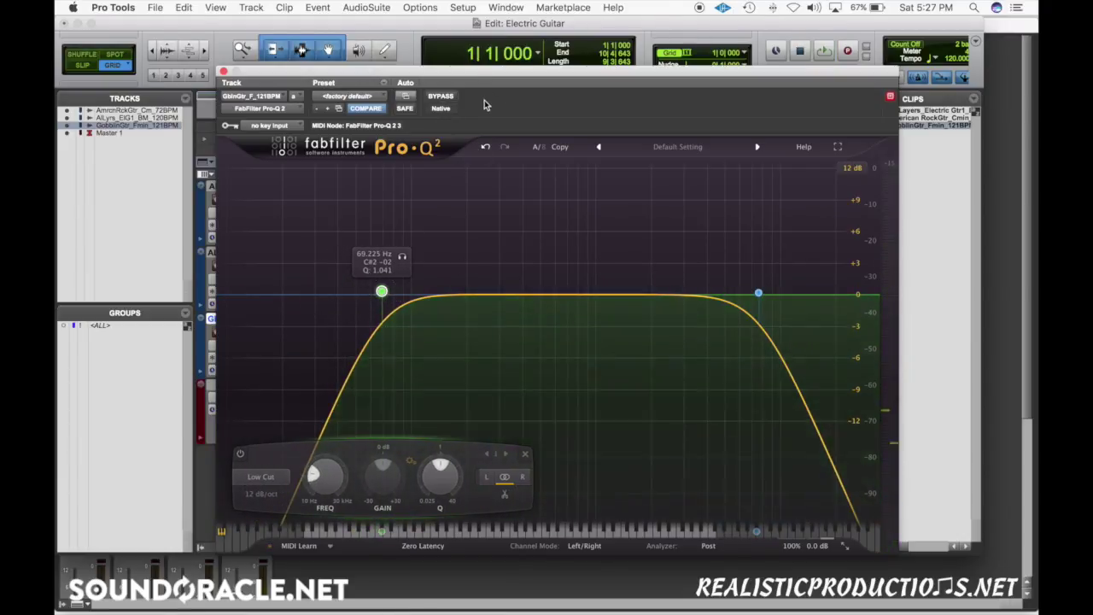
pyautogui.click(440, 95)
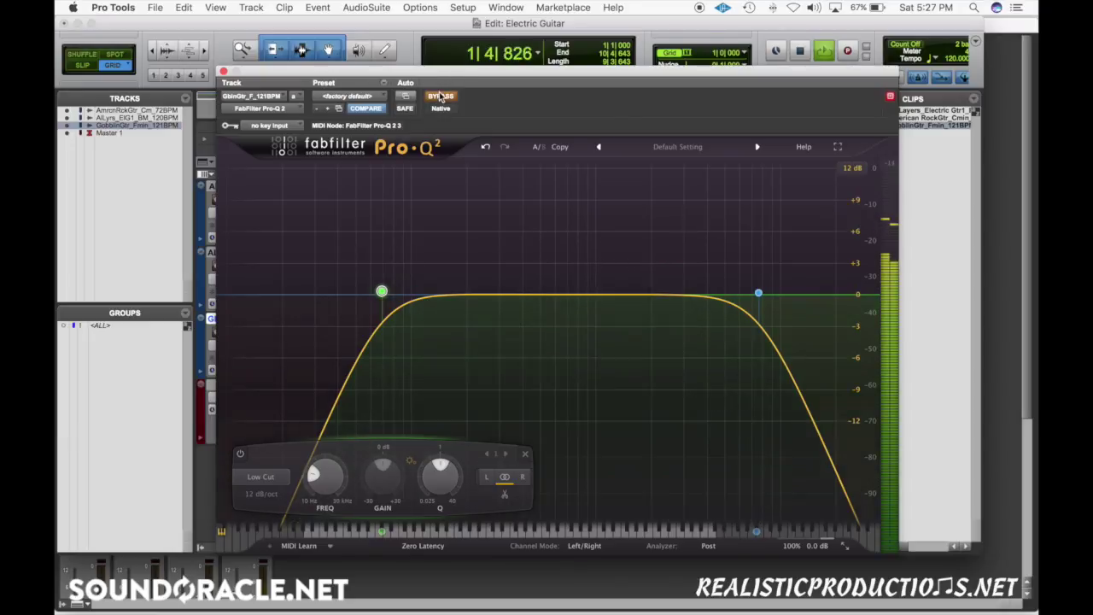
pyautogui.click(440, 95)
# Add a narrow bell near 115 Hz and turn it into a small cut
pyautogui.moveTo(459, 295); pyautogui.dragTo(478, 236)
pyautogui.scroll(10, 439, 195)
pyautogui.click(443, 203)
pyautogui.moveTo(451, 471); pyautogui.dragTo(454, 476)
pyautogui.press('space')
# Add a bell band near 430 Hz and set its boost to about 3 dB
pyautogui.press('space')
pyautogui.moveTo(521, 299); pyautogui.dragTo(617, 225)
pyautogui.scroll(10, 528, 238)
pyautogui.press('space')
pyautogui.moveTo(618, 475); pyautogui.dragTo(615, 481)
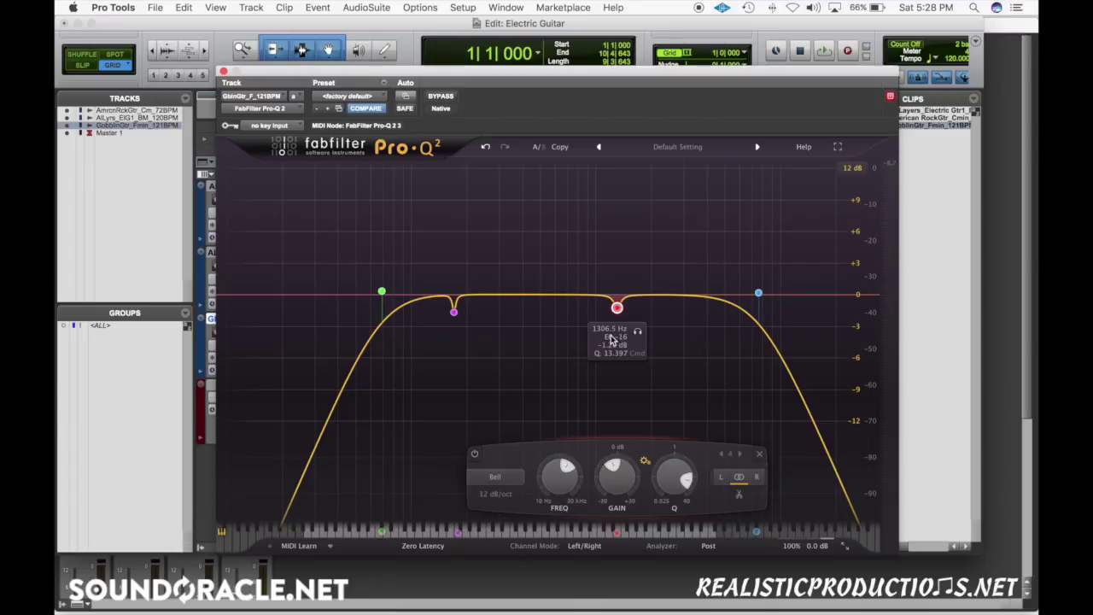
# Add a narrow band near 4 kHz, settling around 3.95 kHz, and compare with bypass
pyautogui.moveTo(703, 297); pyautogui.dragTo(775, 288)
pyautogui.scroll(10, 704, 274)
pyautogui.moveTo(706, 271); pyautogui.dragTo(722, 270)
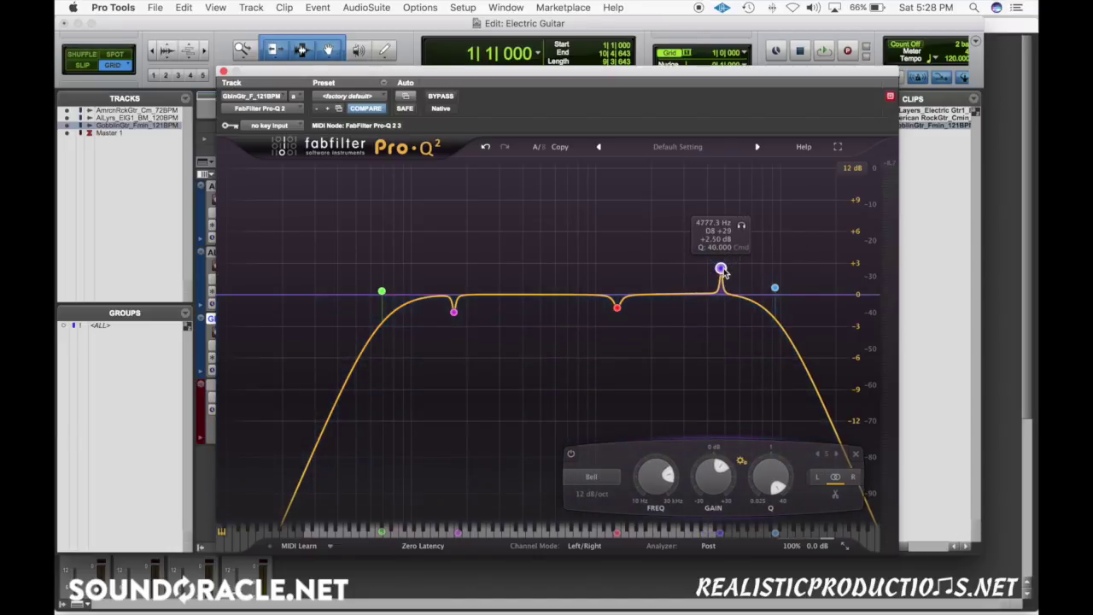
pyautogui.press('space')
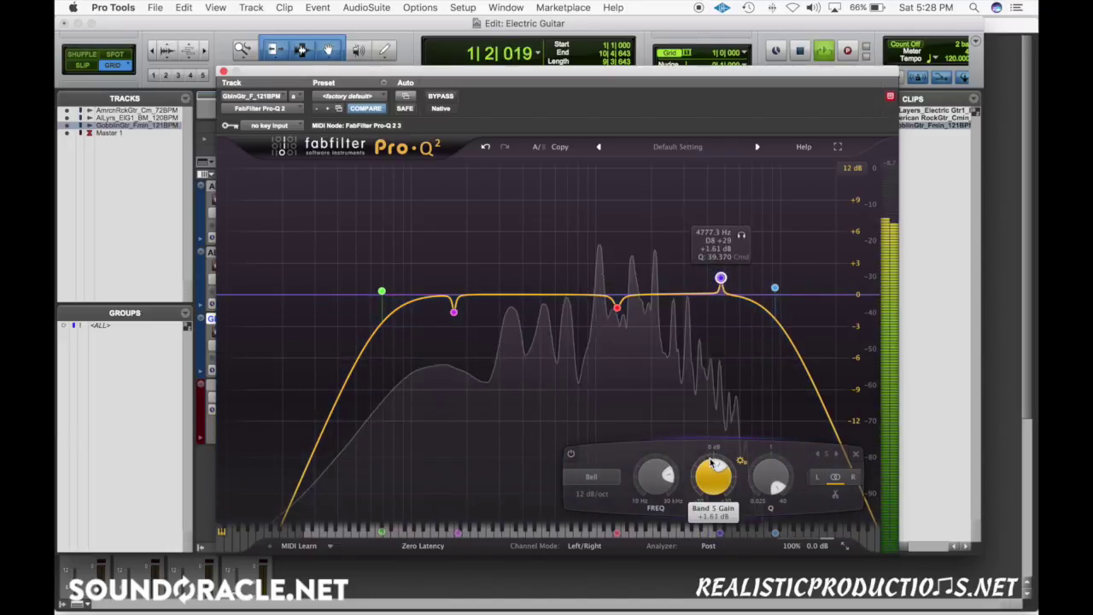
pyautogui.scroll(5, 713, 466)
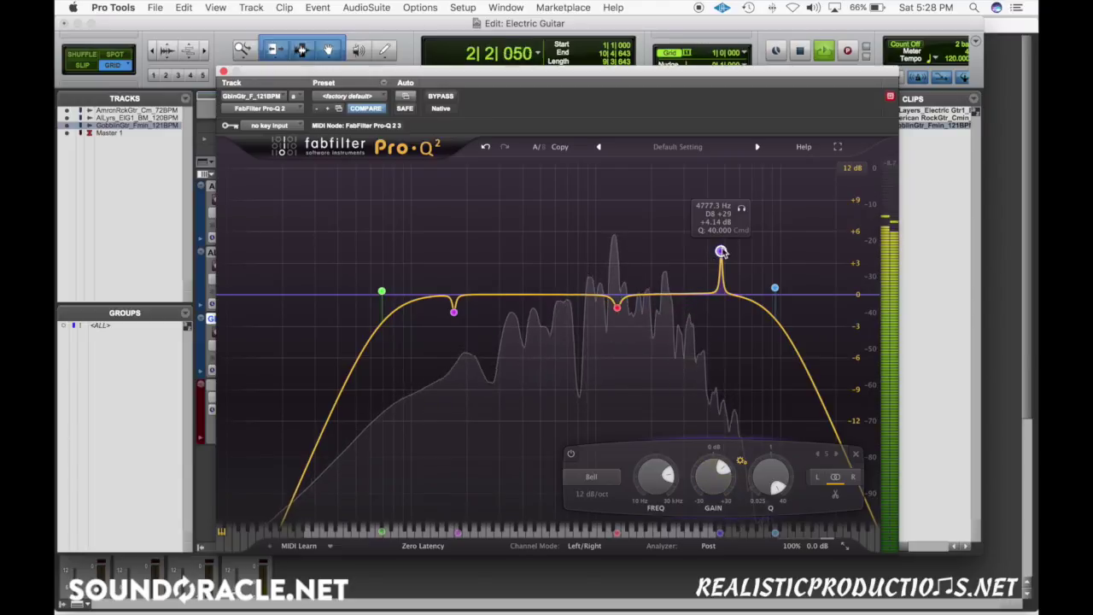
pyautogui.moveTo(721, 251); pyautogui.dragTo(708, 236)
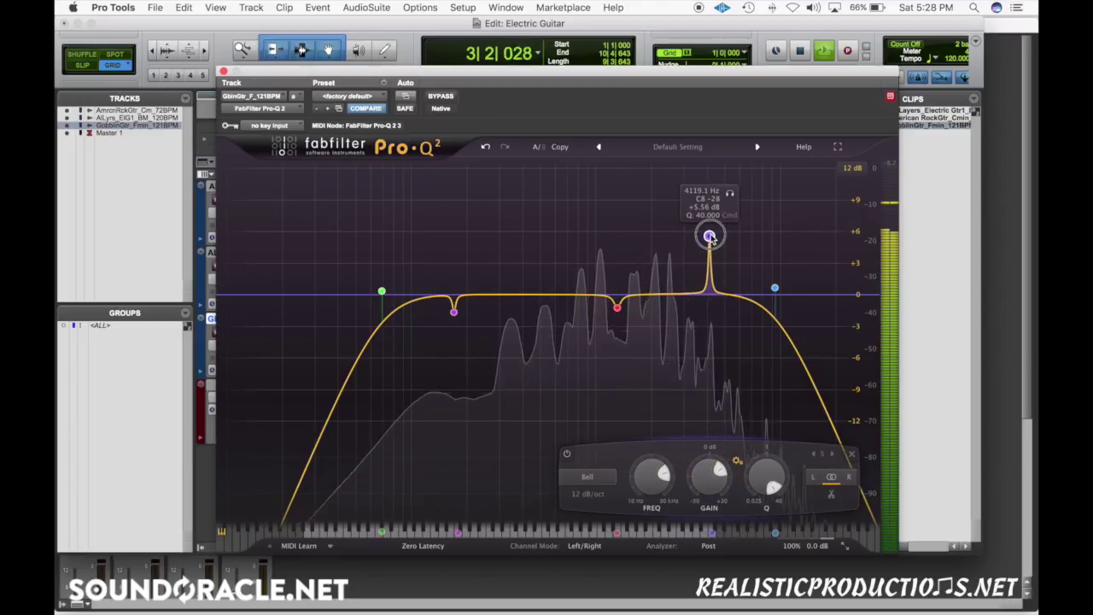
pyautogui.scroll(-7, 709, 480)
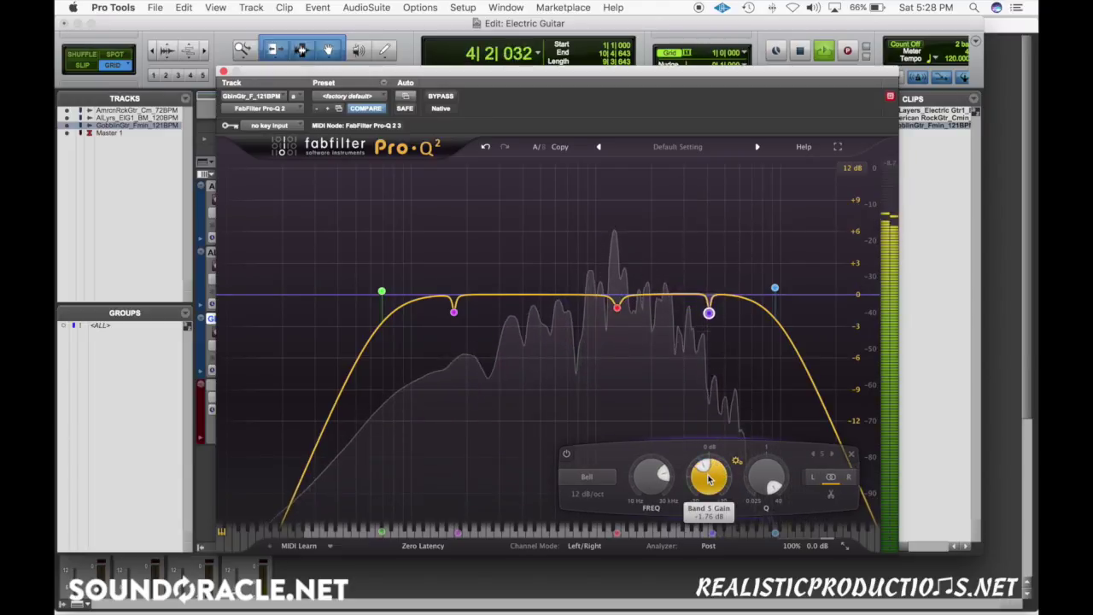
pyautogui.click(440, 97)
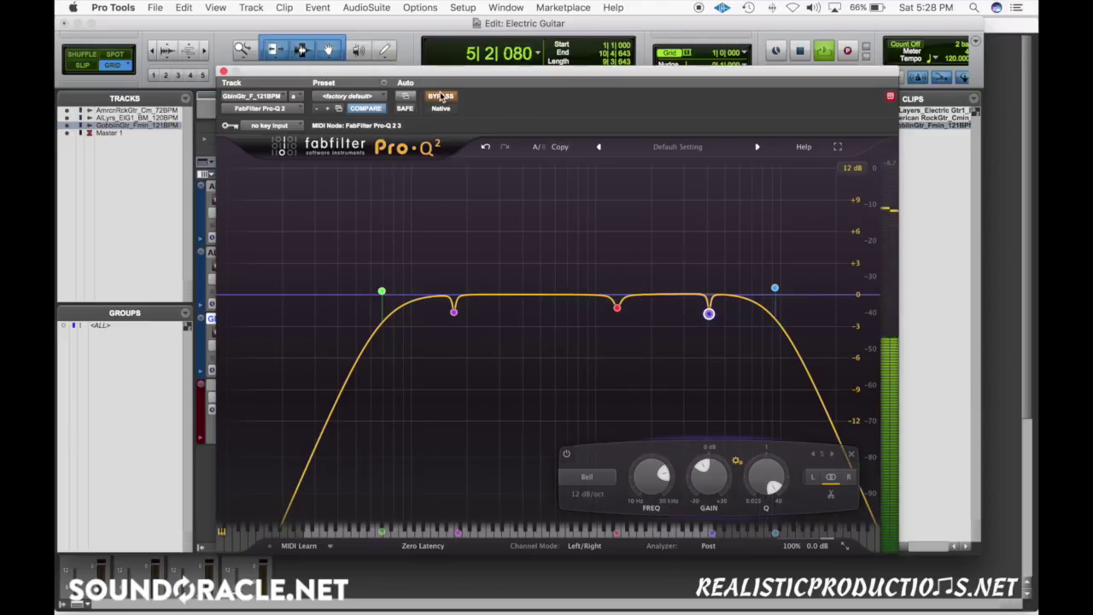
pyautogui.click(441, 96)
# Add a boost around 1.9 kHz and compare the EQ against bypass
pyautogui.moveTo(622, 295); pyautogui.dragTo(657, 271)
pyautogui.click(439, 102)
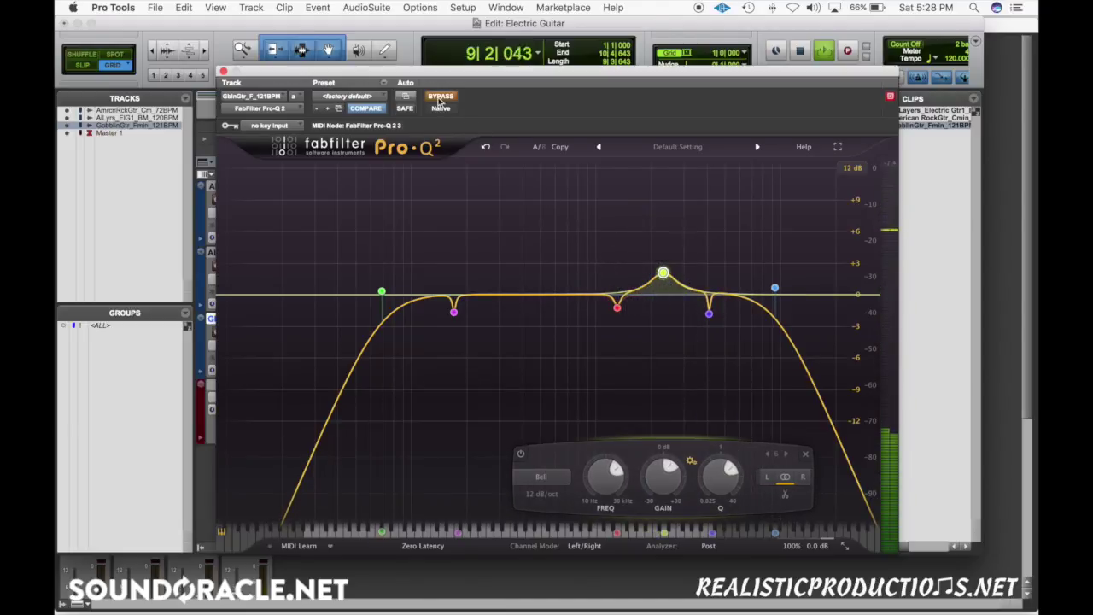
pyautogui.click(440, 101)
pyautogui.press('space')
pyautogui.click(223, 71)
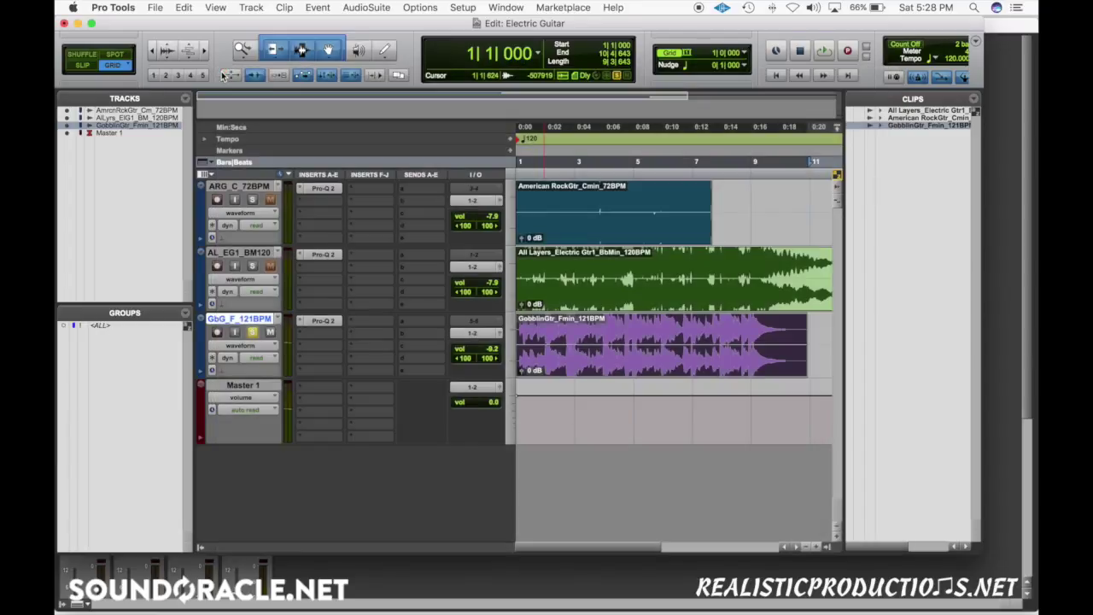